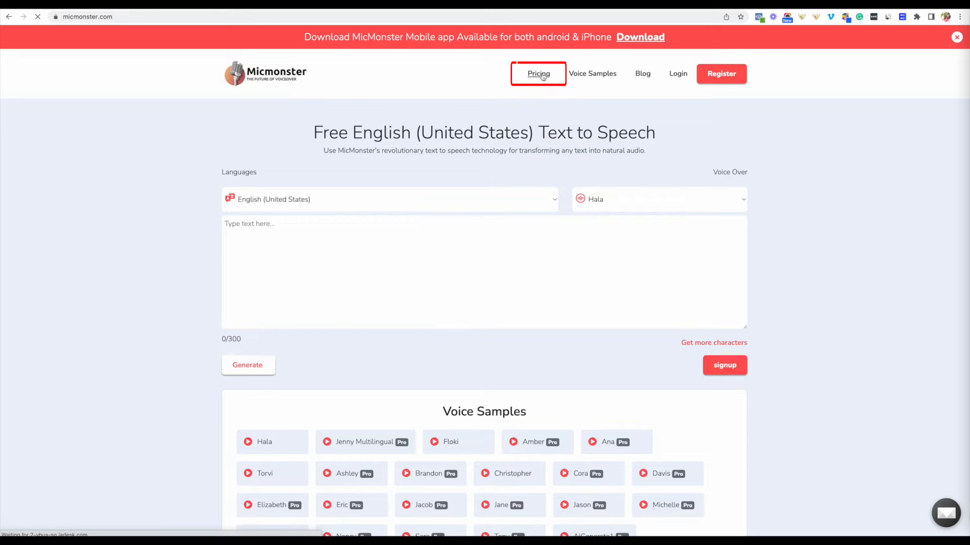
# Step: Open the pricing page and review the Quarterly, Annual Plan and Pro Max deals
pyautogui.click(539, 73)
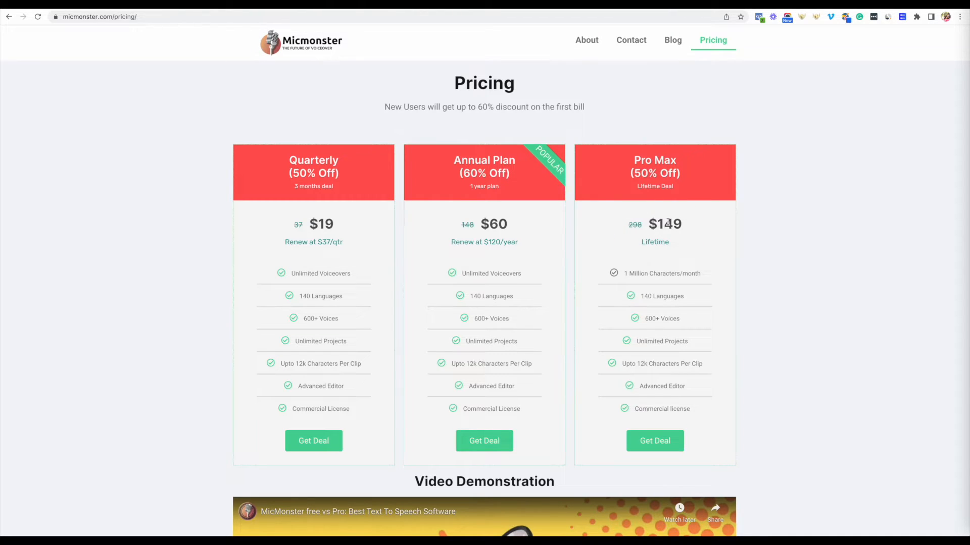
pyautogui.scroll(-1, 583, 219)
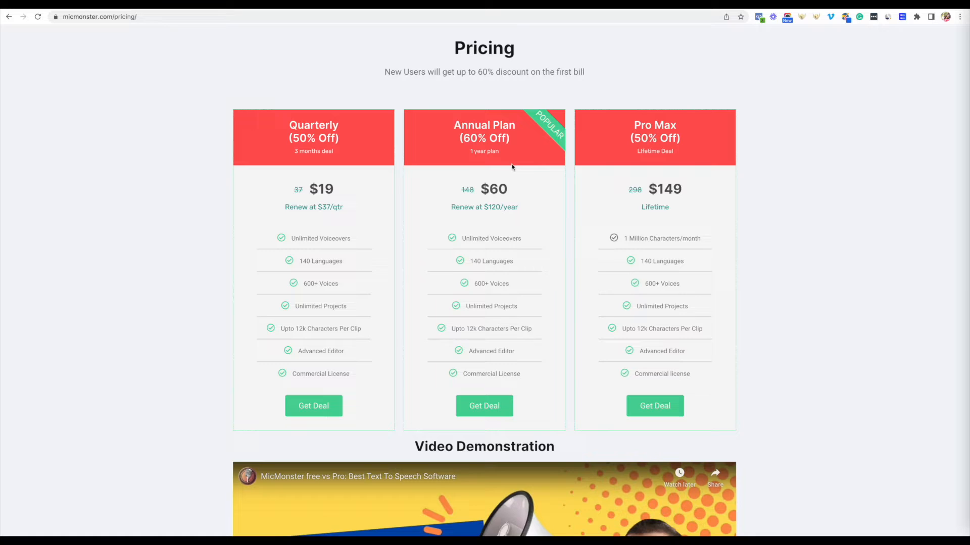
pyautogui.scroll(1, 528, 100)
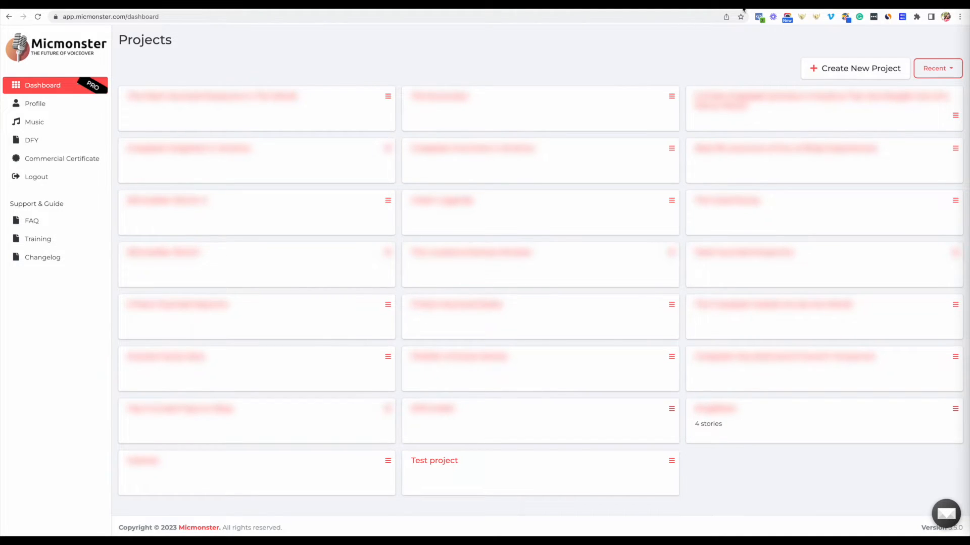
# Step: Open the "Test project" from the dashboard and look through the available voice styles without changing the style
pyautogui.click(455, 465)
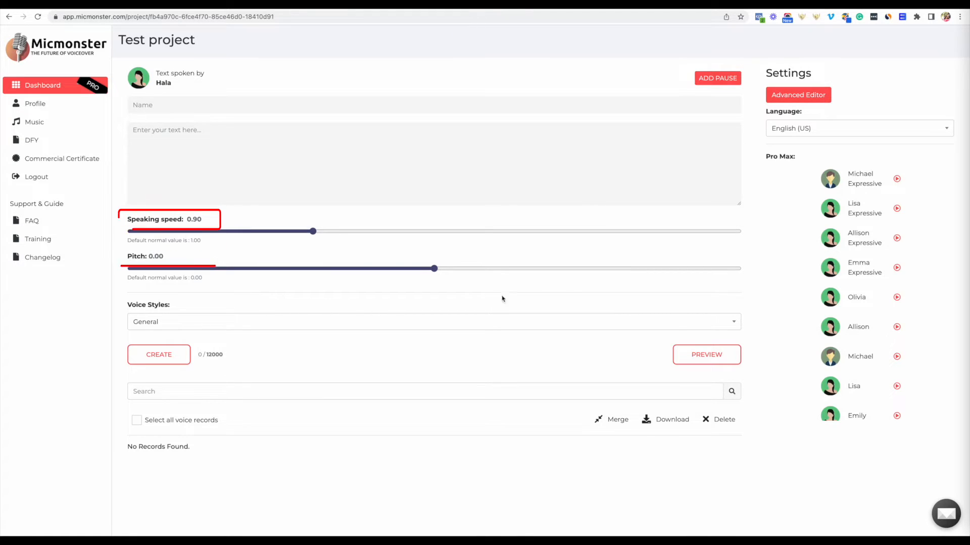
pyautogui.click(732, 326)
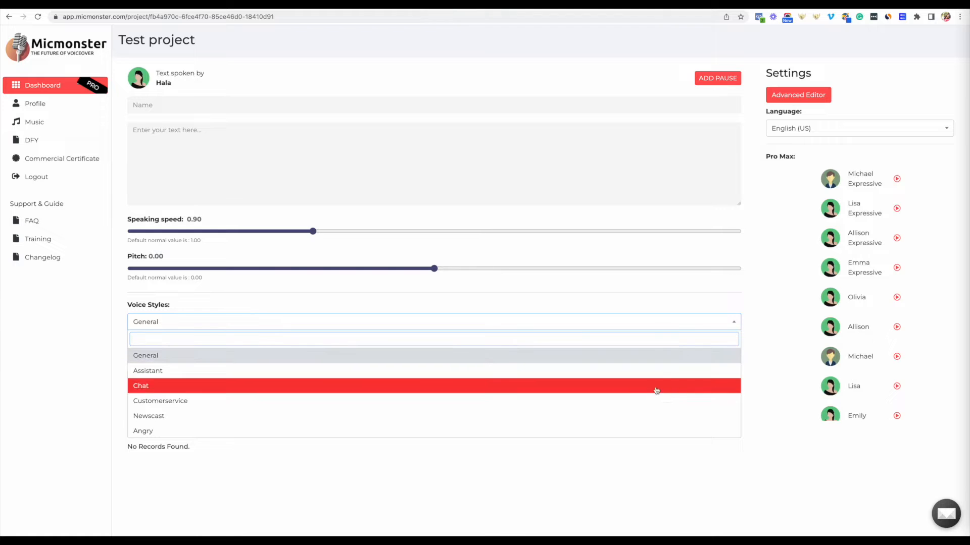
pyautogui.click(630, 195)
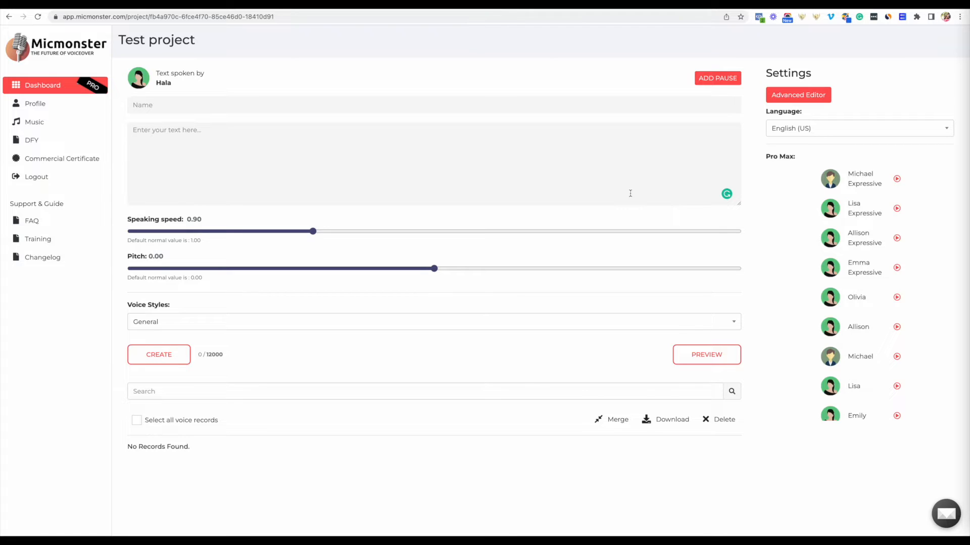
# Step: In the advanced editor, name the clip "test" and enter the paragraph about AI voice generators, accepting the hyphenated correction "realistic-sounding"
pyautogui.click(800, 95)
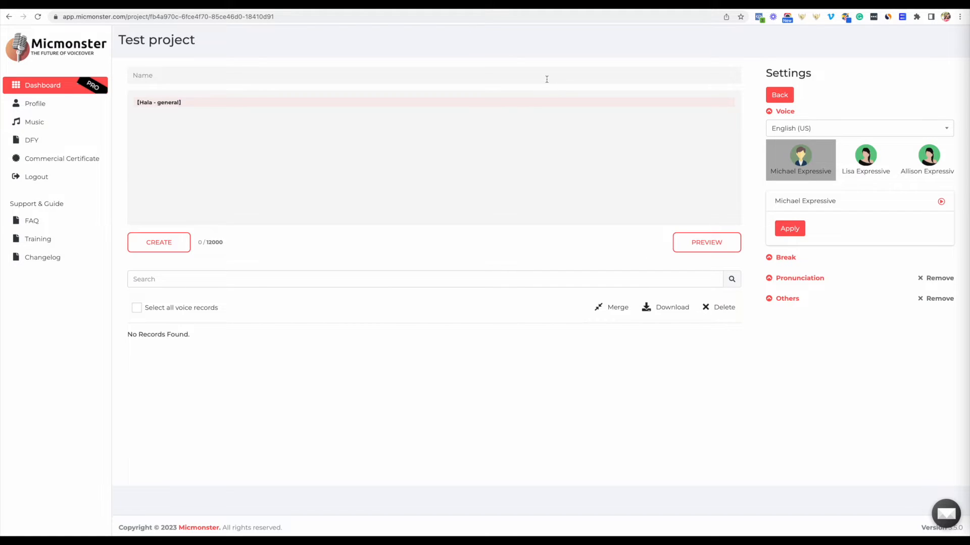
pyautogui.write('test')
pyautogui.click(527, 131)
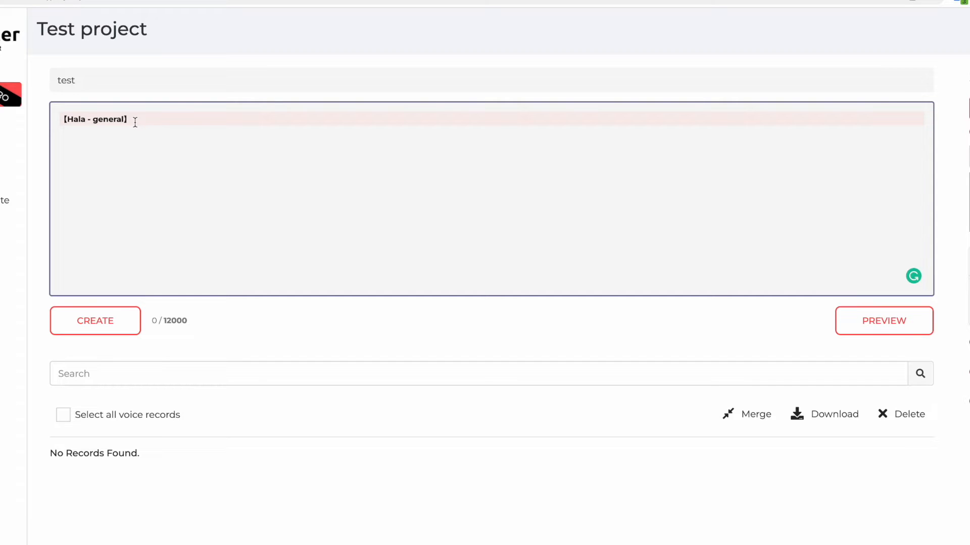
pyautogui.write('Voice generation technology has come a long way in the last decade, and artificial intelligence (AI) voice generators are among the most advanced technologies available. Utilizing AI to create realistic sounding voices, these generators can be used to make conversations, create unique narrations, and more. With the right tools, AI voice generators can be used to create an unlimited variety of voices in any language.')
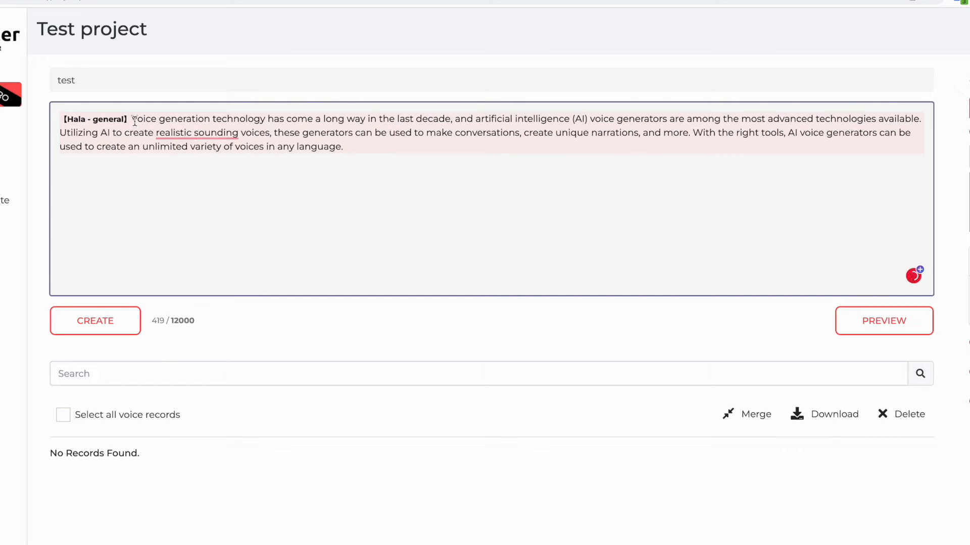
pyautogui.moveTo(182, 133)
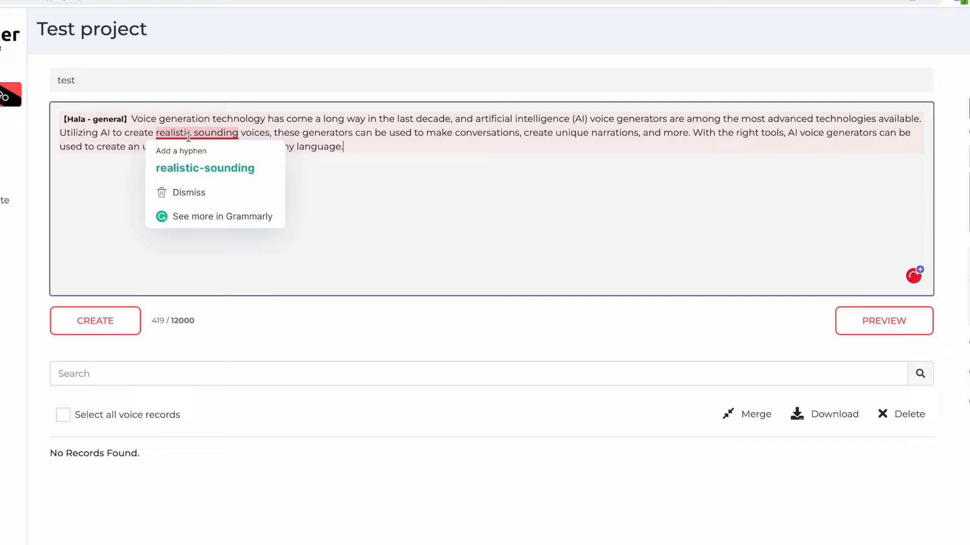
pyautogui.click(209, 162)
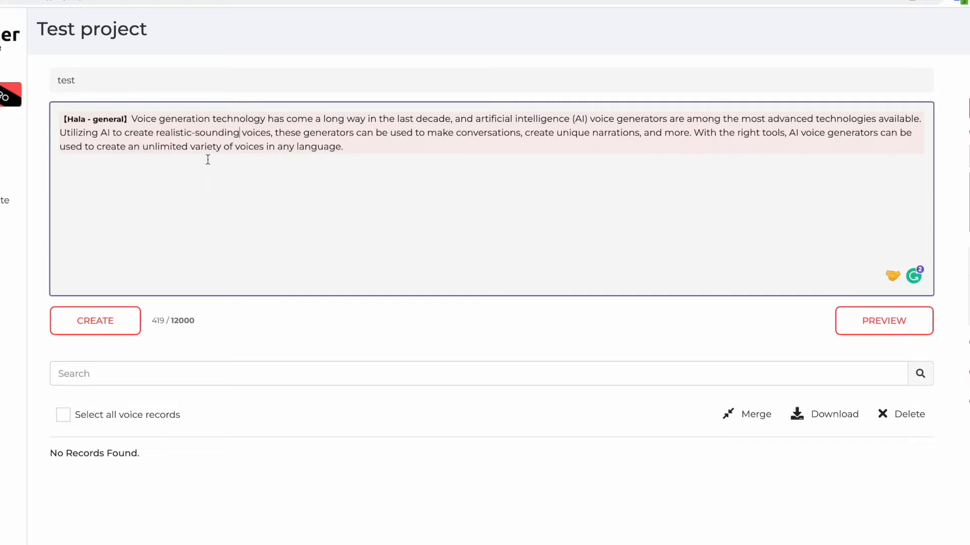
# Step: Select the whole paragraph and listen to its audio preview in the Hala general voice, closing the preview when done
pyautogui.click(130, 121)
pyautogui.moveTo(131, 119); pyautogui.dragTo(394, 152)
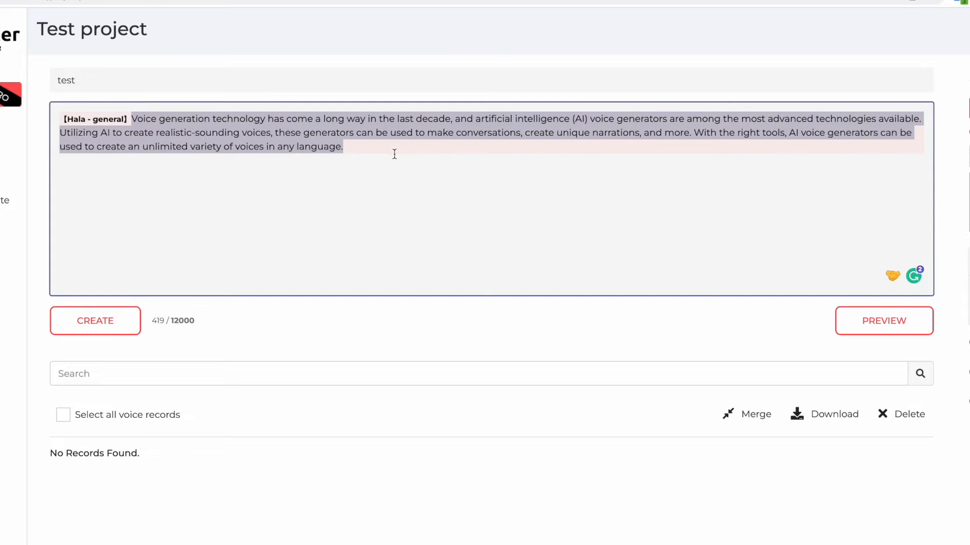
pyautogui.click(860, 321)
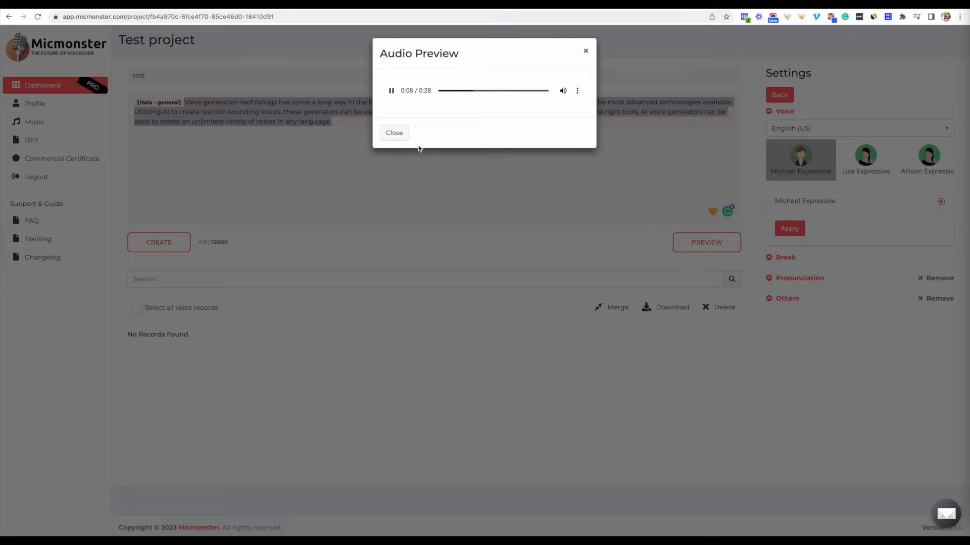
pyautogui.click(394, 133)
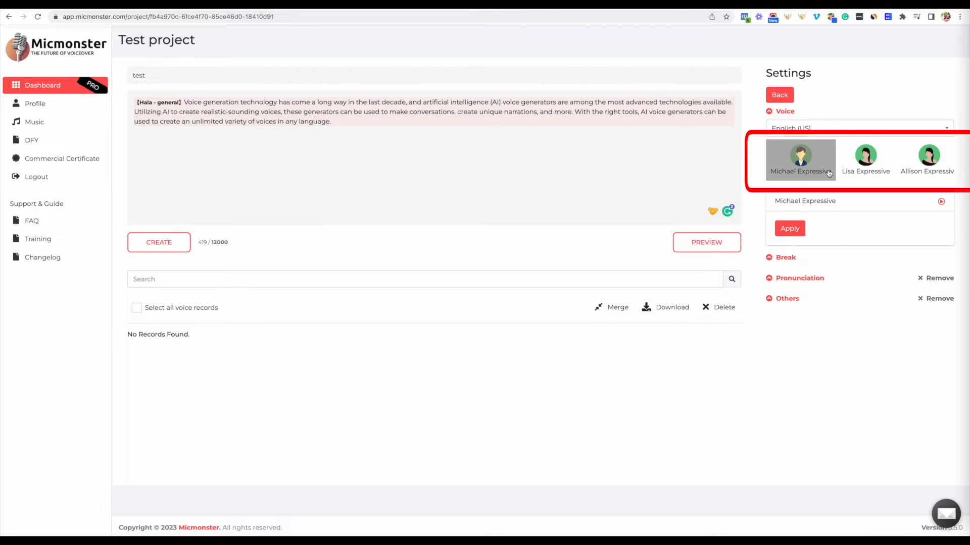
# Step: Choose the Michael Expressive voice and browse the full row of English (US) voices
pyautogui.click(923, 174)
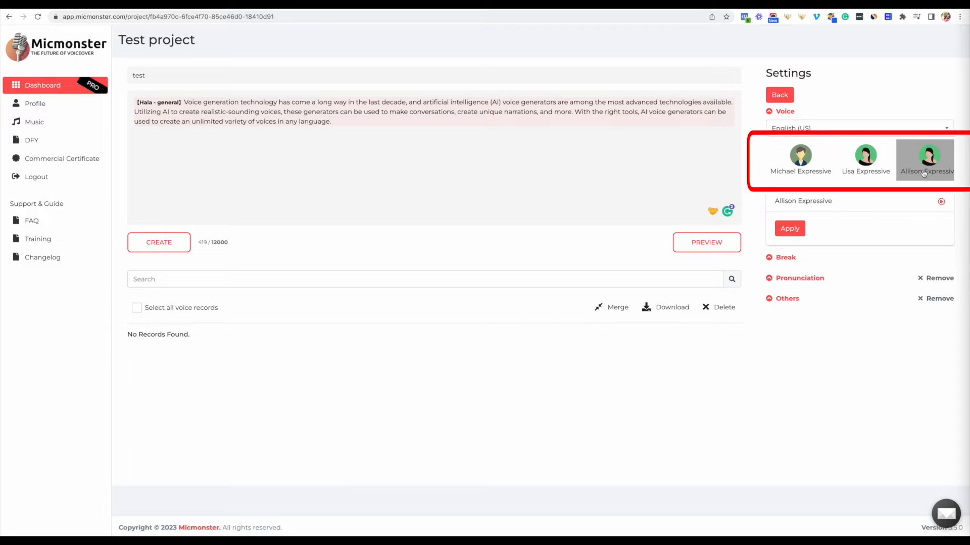
pyautogui.click(815, 177)
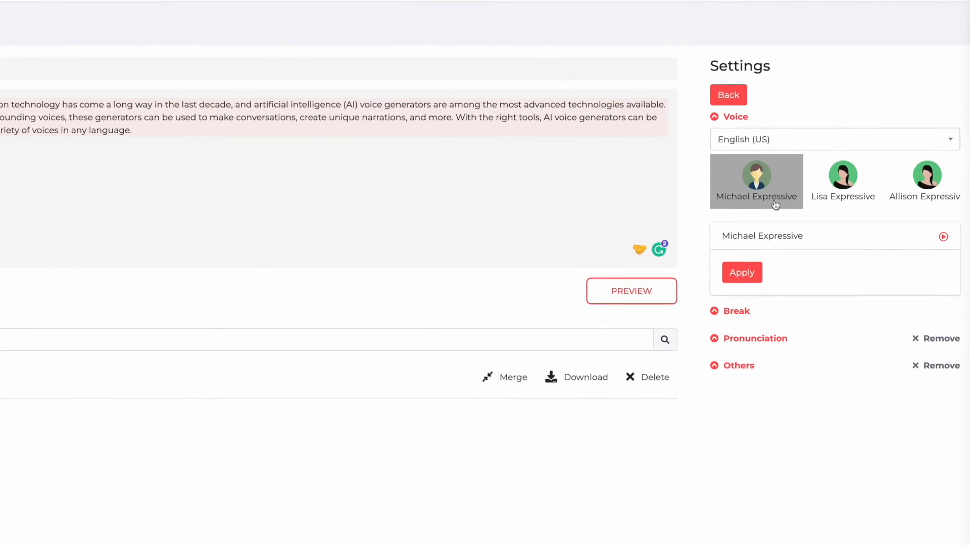
pyautogui.hscroll(10, 747, 223)
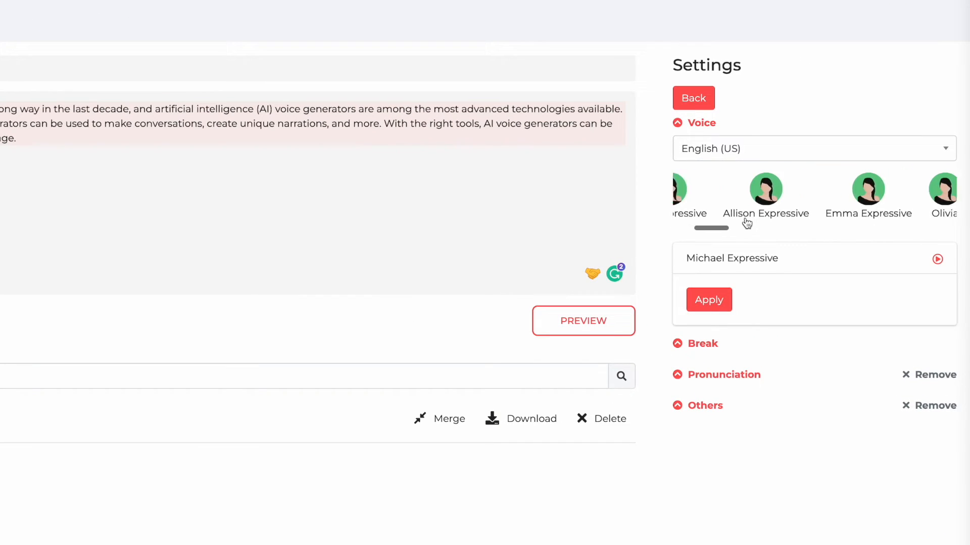
pyautogui.hscroll(10, 746, 223)
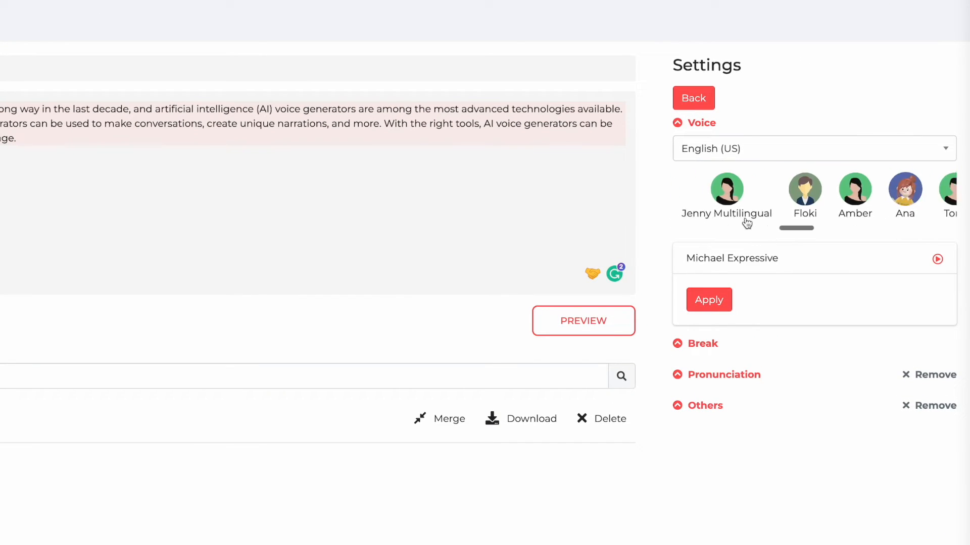
pyautogui.hscroll(10, 746, 223)
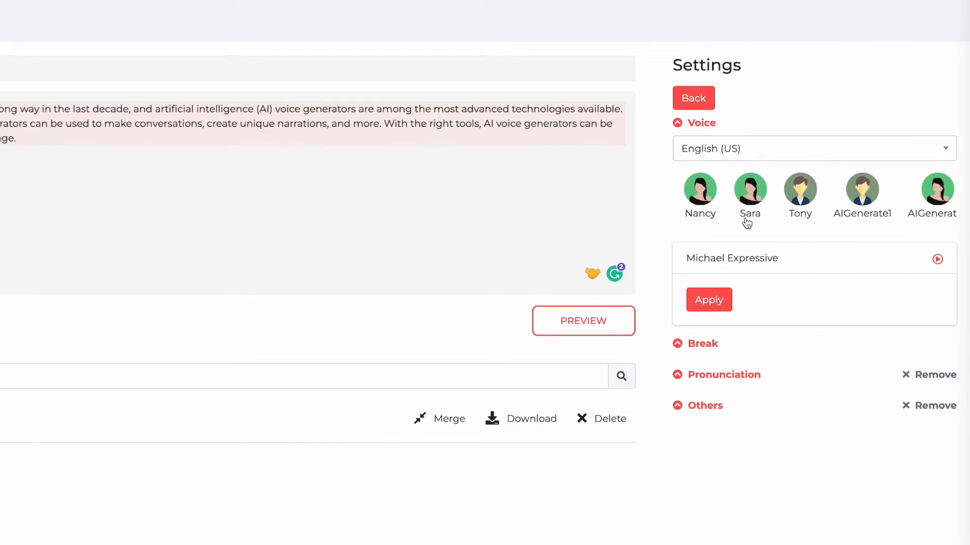
pyautogui.hscroll(3, 746, 223)
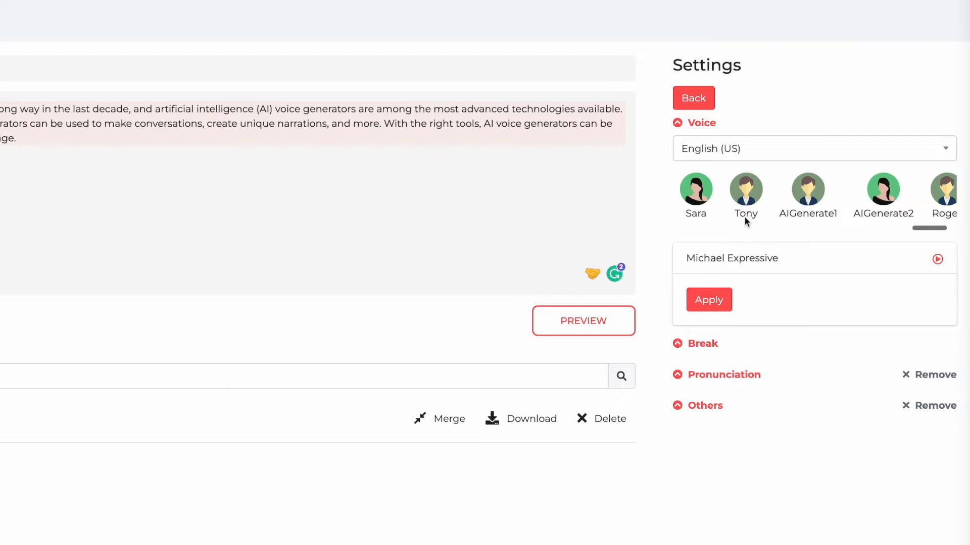
pyautogui.hscroll(-15, 746, 223)
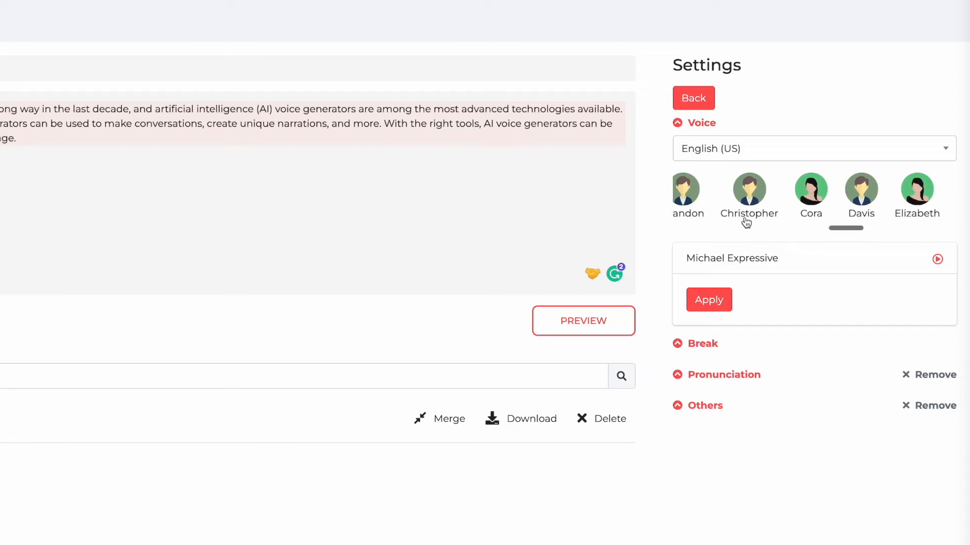
pyautogui.hscroll(-15, 746, 223)
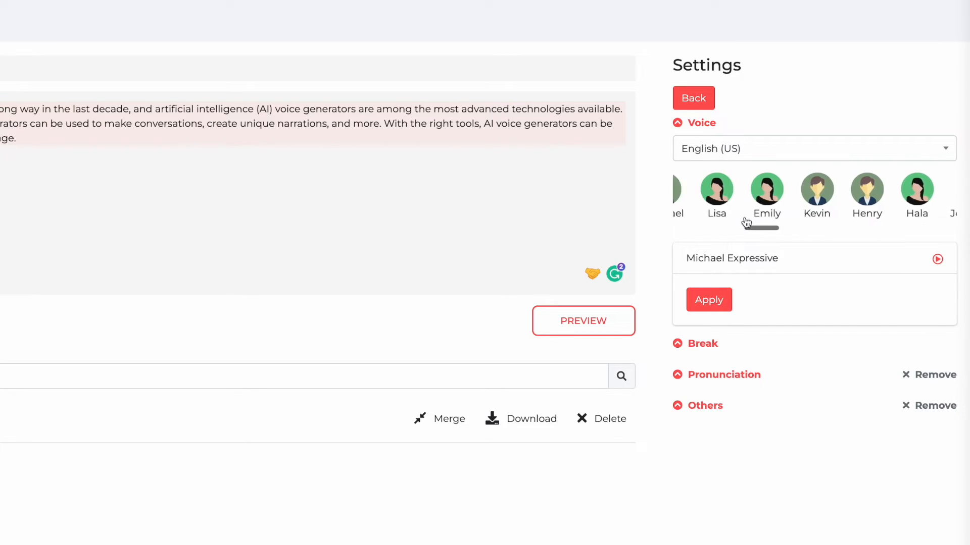
pyautogui.hscroll(-15, 746, 222)
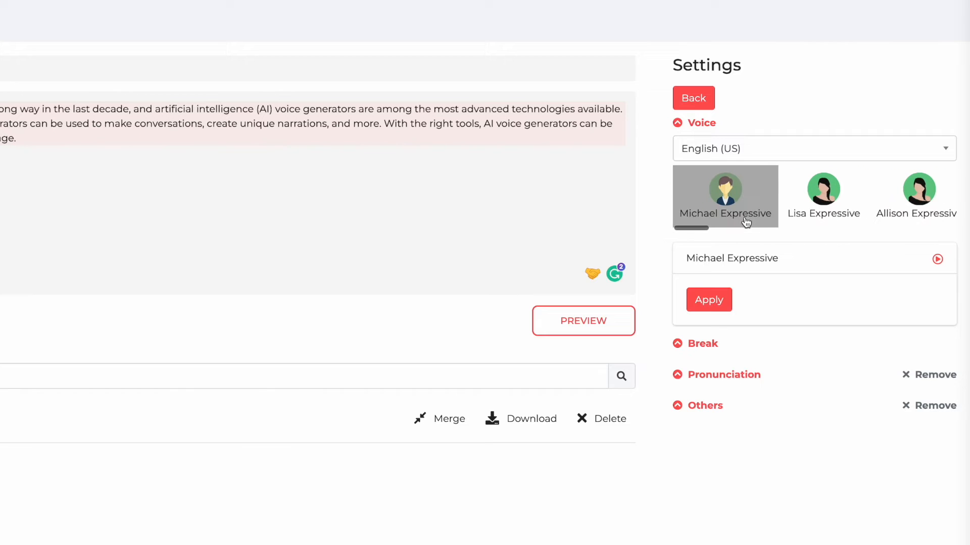
pyautogui.hscroll(2, 744, 220)
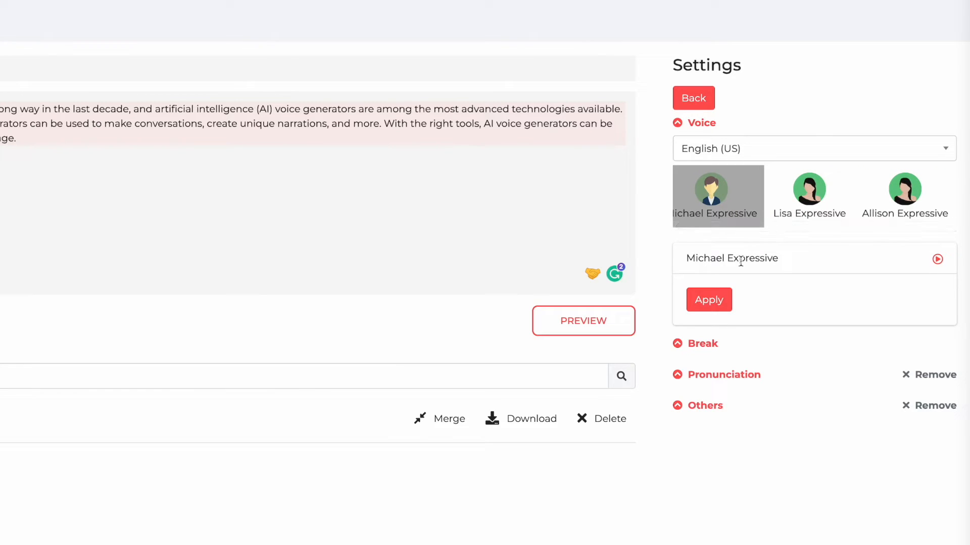
# Step: Apply the Michael Expressive voice to the whole paragraph
pyautogui.click(717, 300)
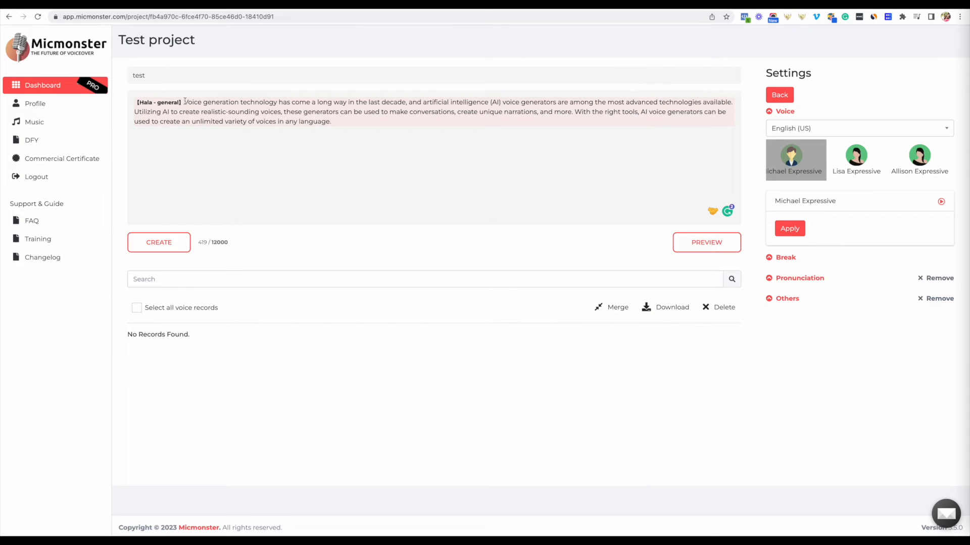
pyautogui.moveTo(185, 101); pyautogui.dragTo(360, 119)
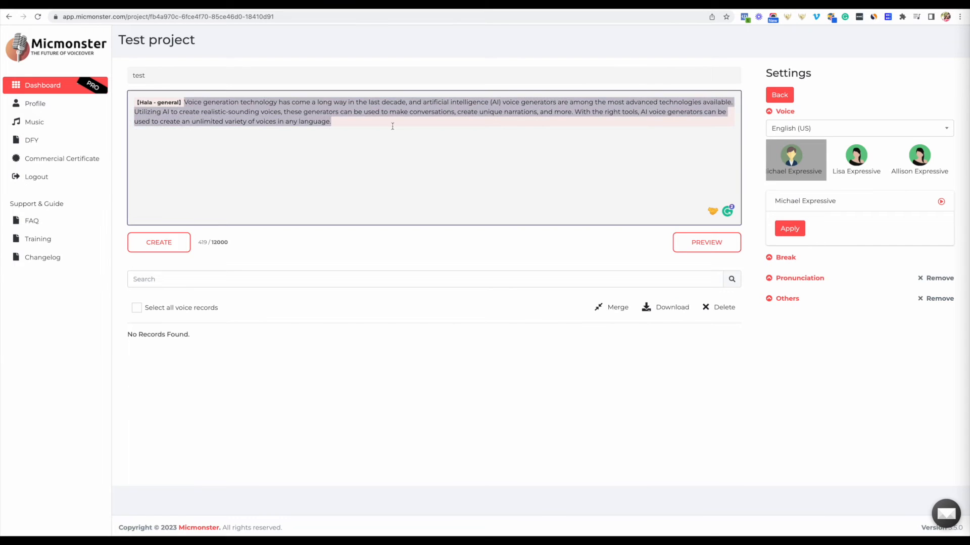
pyautogui.click(790, 228)
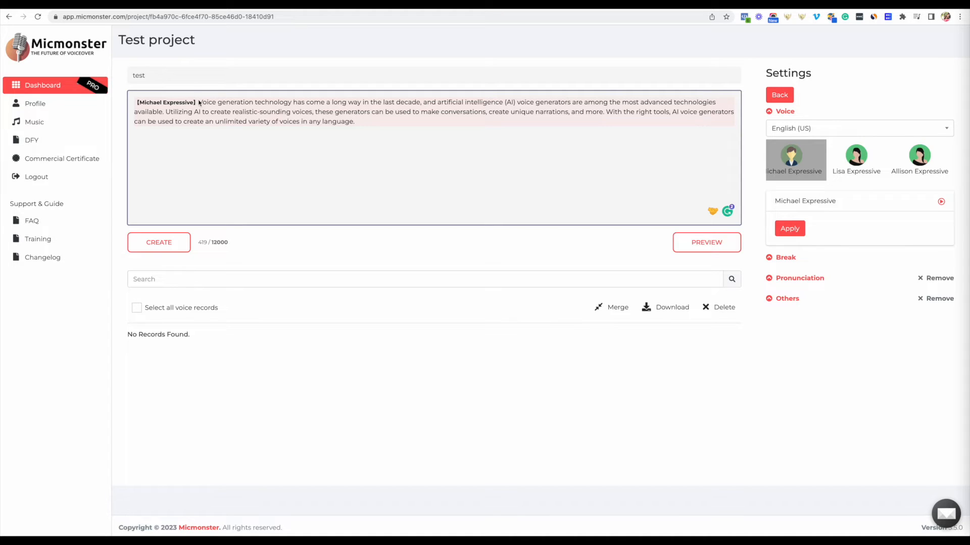
# Step: Listen to the audio preview of the paragraph in the Michael Expressive voice and close it
pyautogui.moveTo(198, 101); pyautogui.dragTo(356, 123)
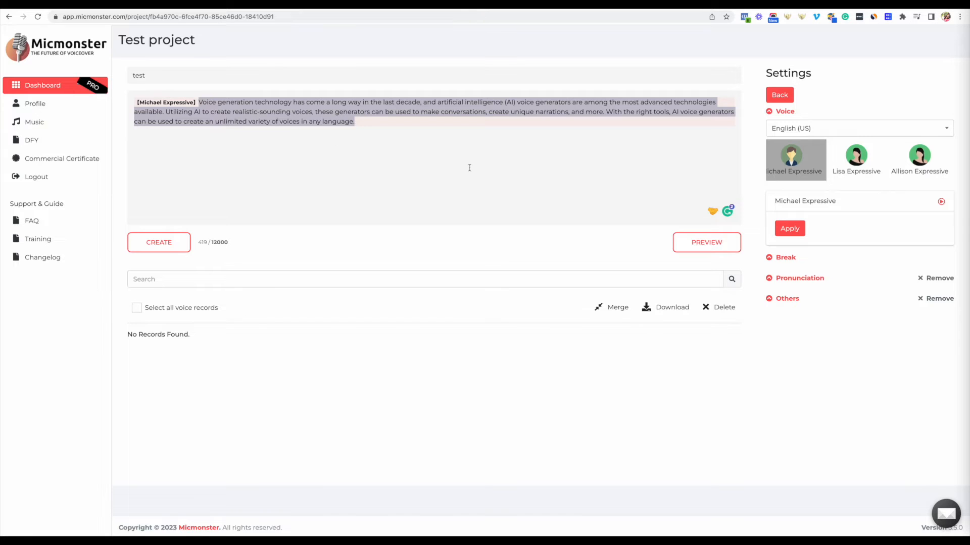
pyautogui.click(690, 244)
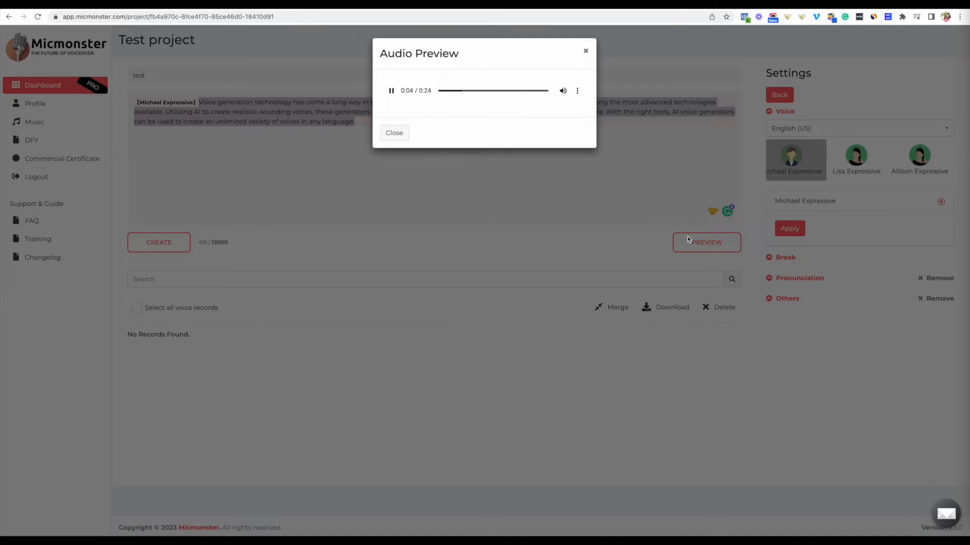
pyautogui.click(401, 134)
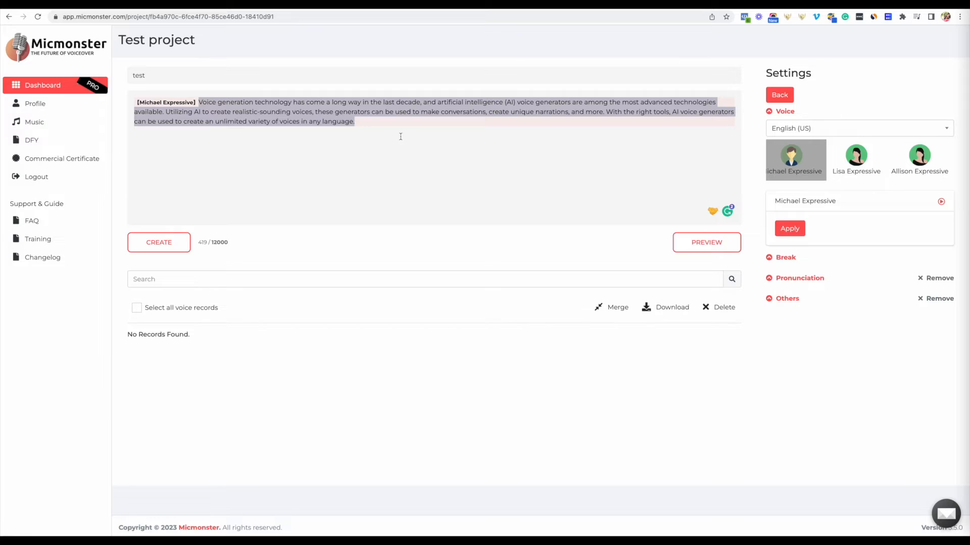
# Step: Browse the expressive English (US) voices and apply the Emma Expressive voice to the whole paragraph
pyautogui.click(863, 180)
pyautogui.click(902, 177)
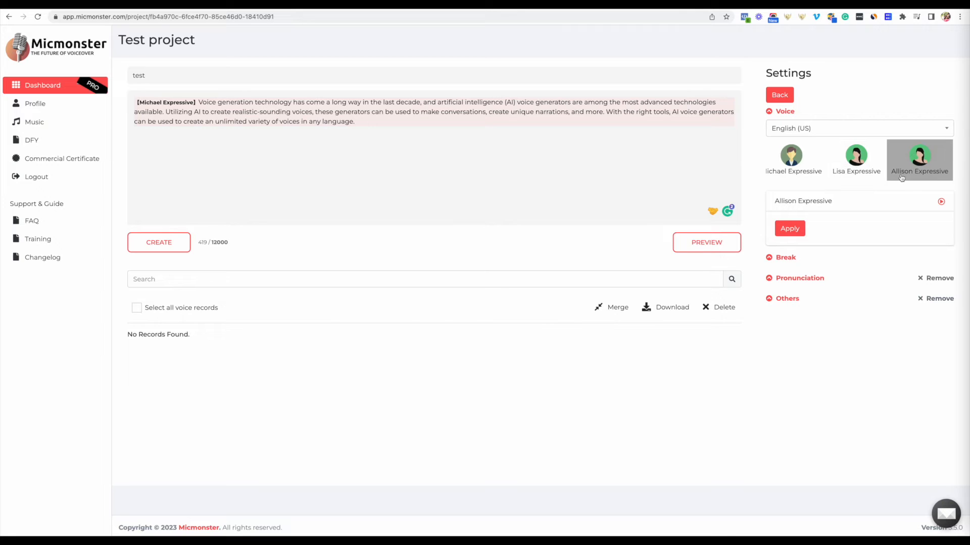
pyautogui.hscroll(3, 901, 178)
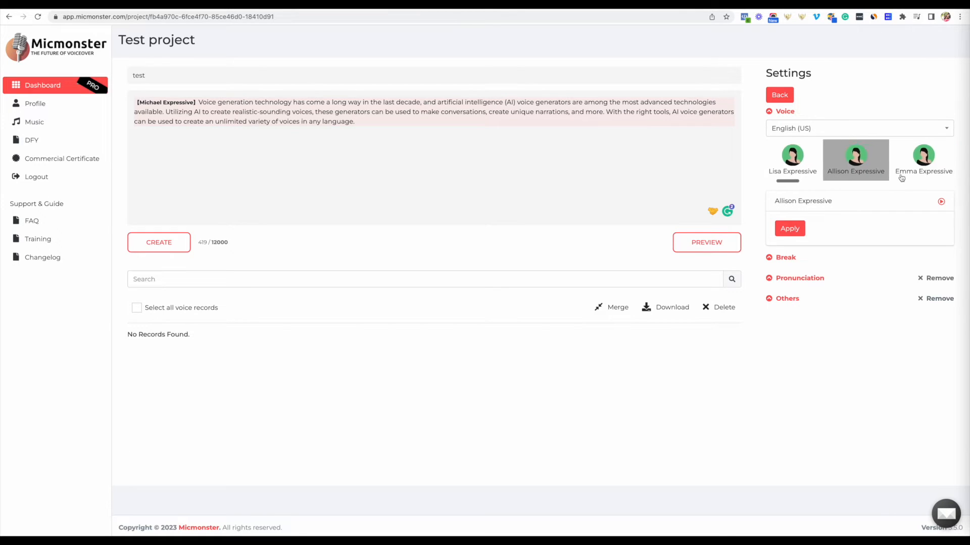
pyautogui.hscroll(2, 901, 177)
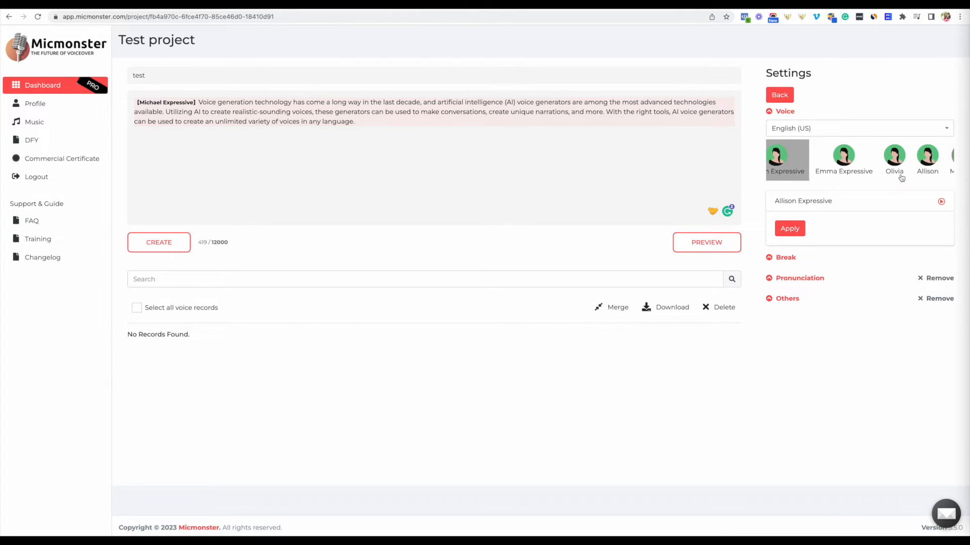
pyautogui.click(855, 178)
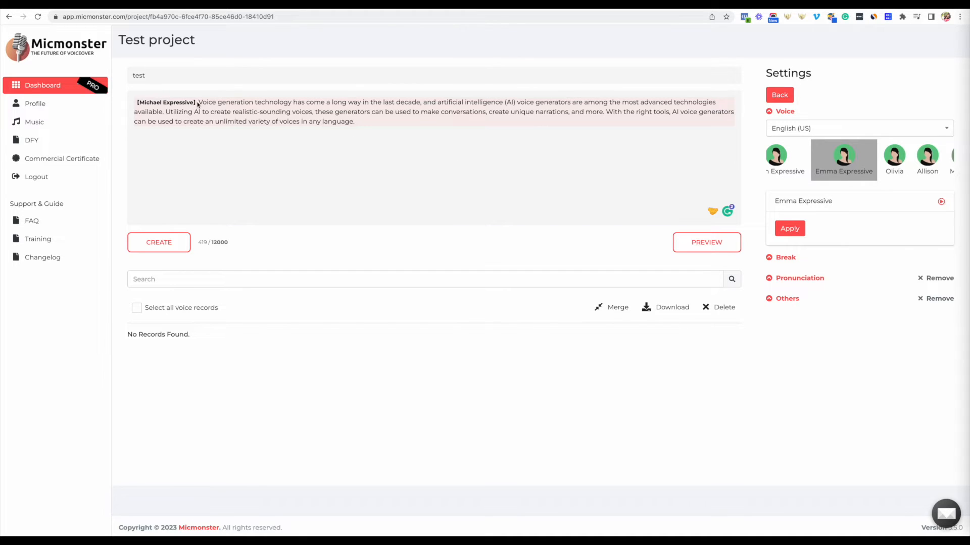
pyautogui.moveTo(197, 103); pyautogui.dragTo(372, 129)
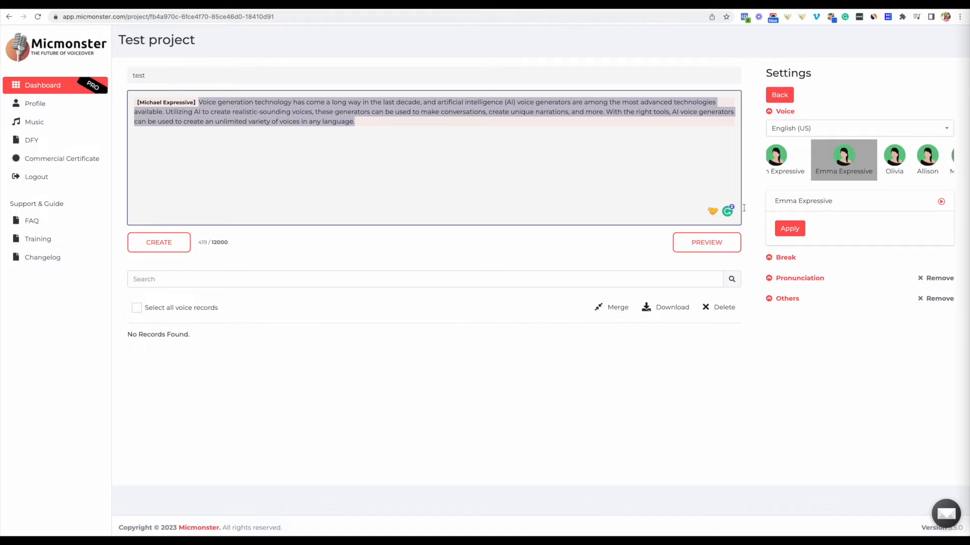
pyautogui.click(795, 230)
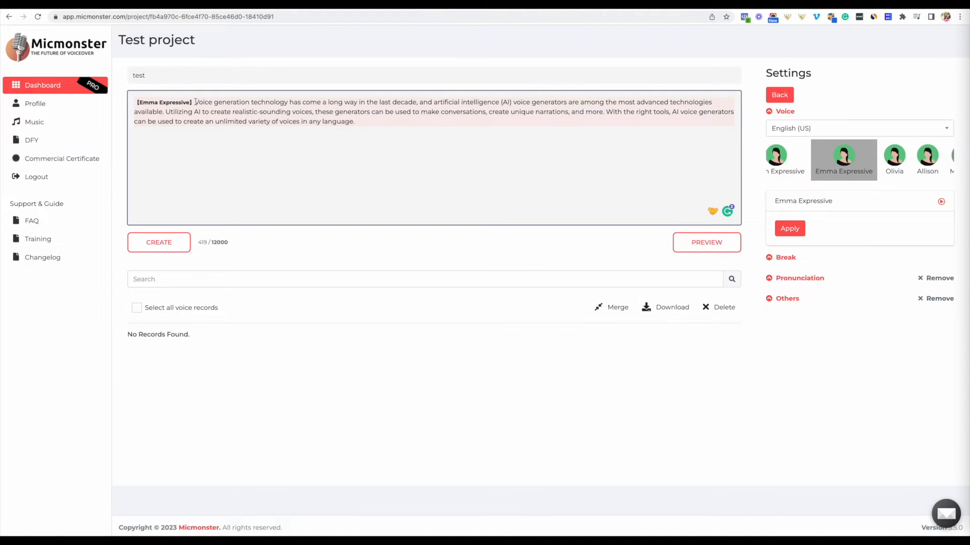
# Step: Listen to the audio preview of the paragraph's first sentence in the Emma Expressive voice and close it
pyautogui.moveTo(195, 104); pyautogui.dragTo(166, 112)
pyautogui.click(721, 248)
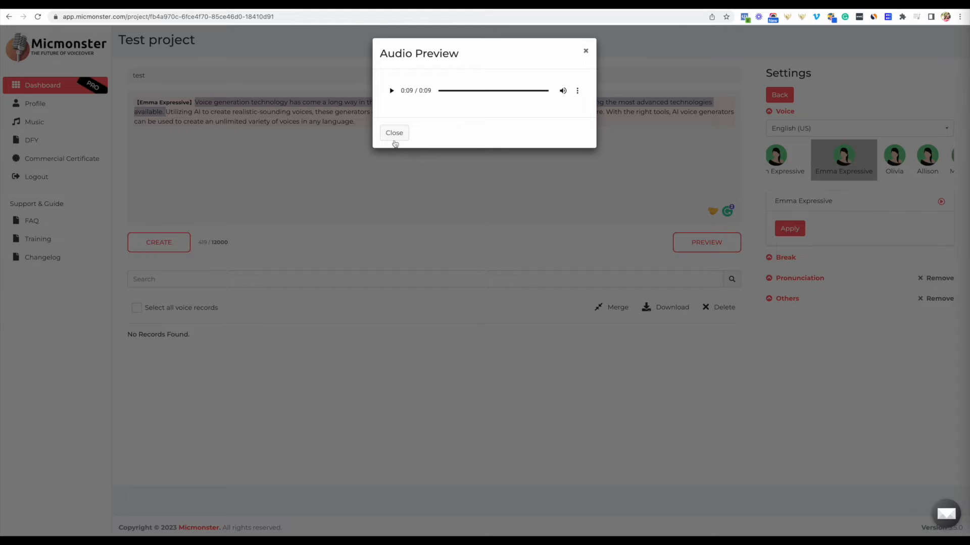
pyautogui.click(394, 134)
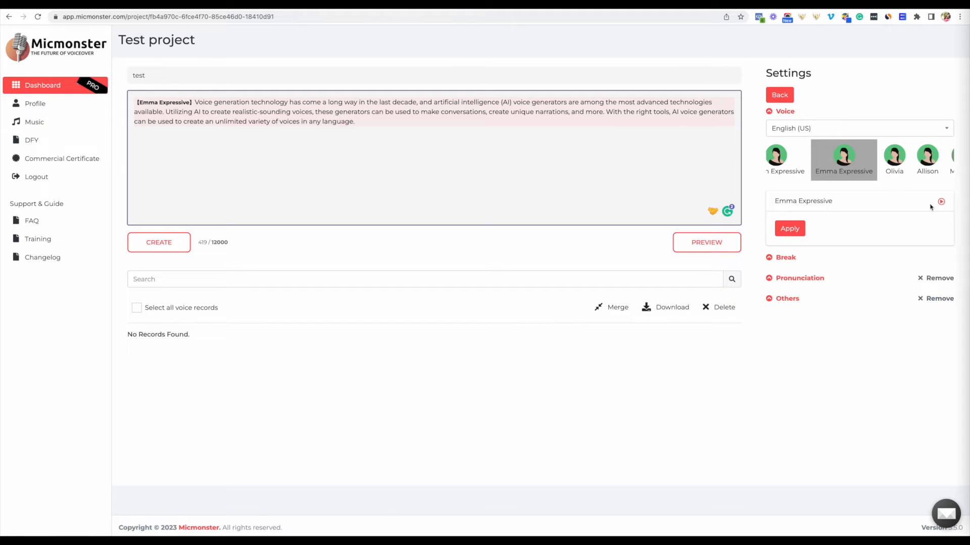
# Step: Choose the Olivia voice without applying it and browse the remaining English (US) voices
pyautogui.click(893, 174)
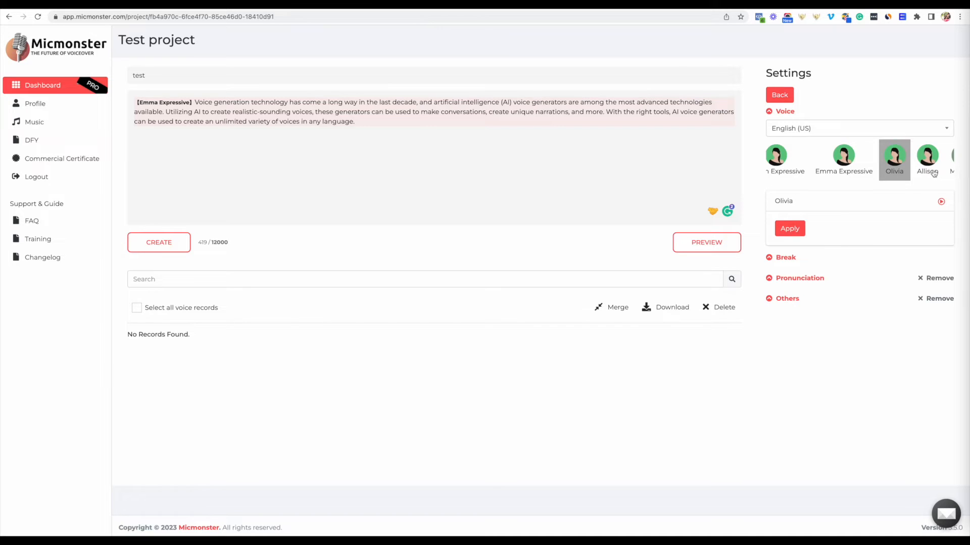
pyautogui.hscroll(3, 934, 174)
pyautogui.hscroll(2, 934, 173)
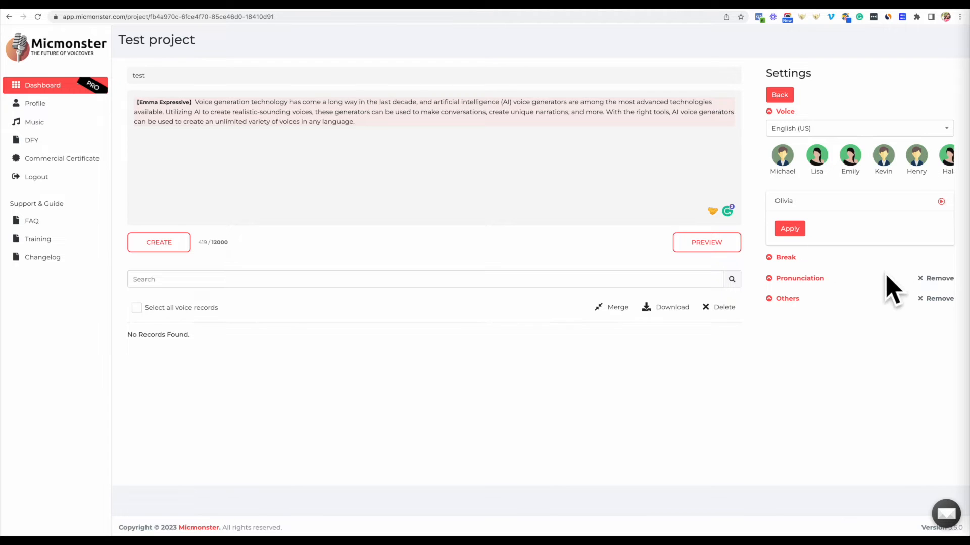
# Step: Add a second paragraph after a blank line, beginning "In this blog post, we will explore what the best AI voice generator is"
pyautogui.click(639, 129)
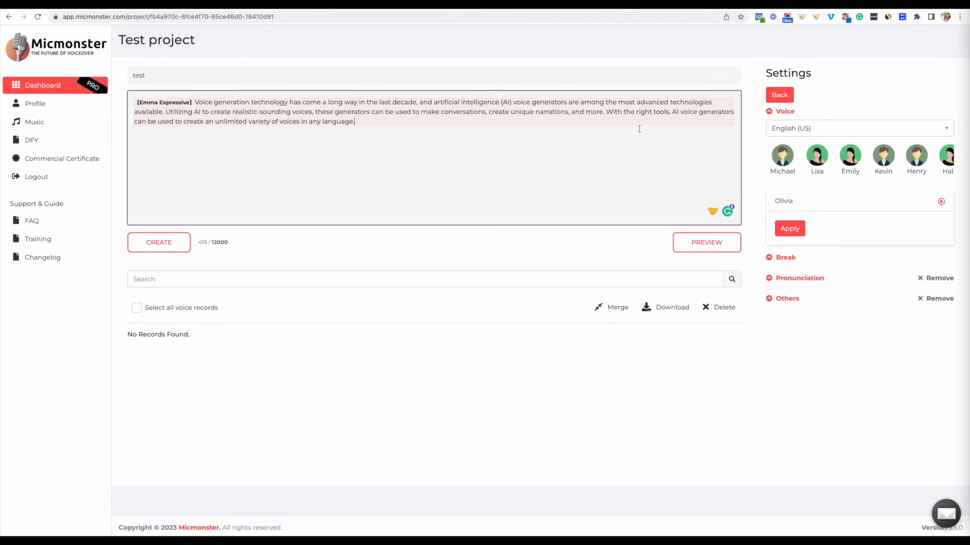
pyautogui.press('Return')
pyautogui.press('Return')
pyautogui.write('In this blog post, we will explore what the best AI voice generator is and how it can help you create unique and realistic sounding voices. We will discuss the AI technologies powering these generators, their features, and the benefits they offer.')
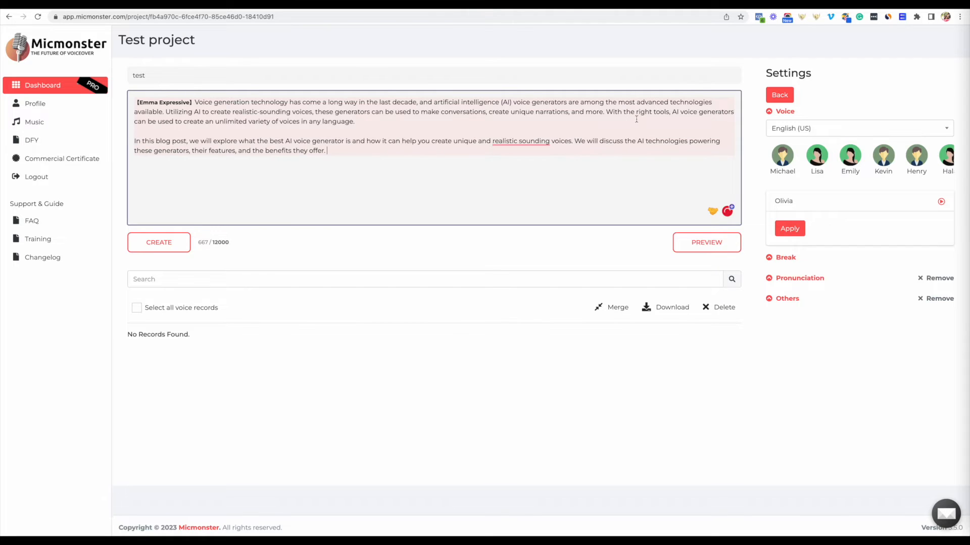
# Step: Show the standard break options and place the text cursor at the end of the first paragraph
pyautogui.click(380, 122)
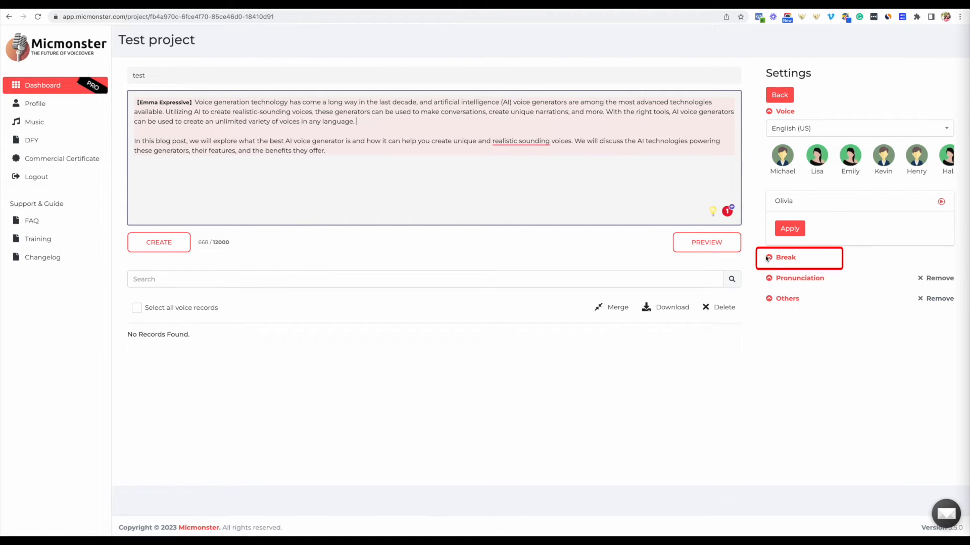
pyautogui.click(766, 258)
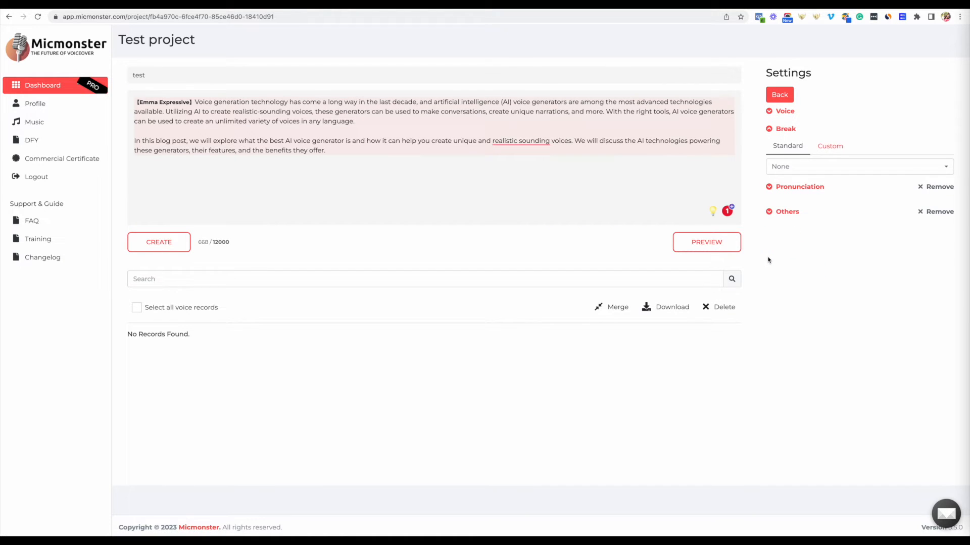
pyautogui.click(366, 121)
pyautogui.click(777, 171)
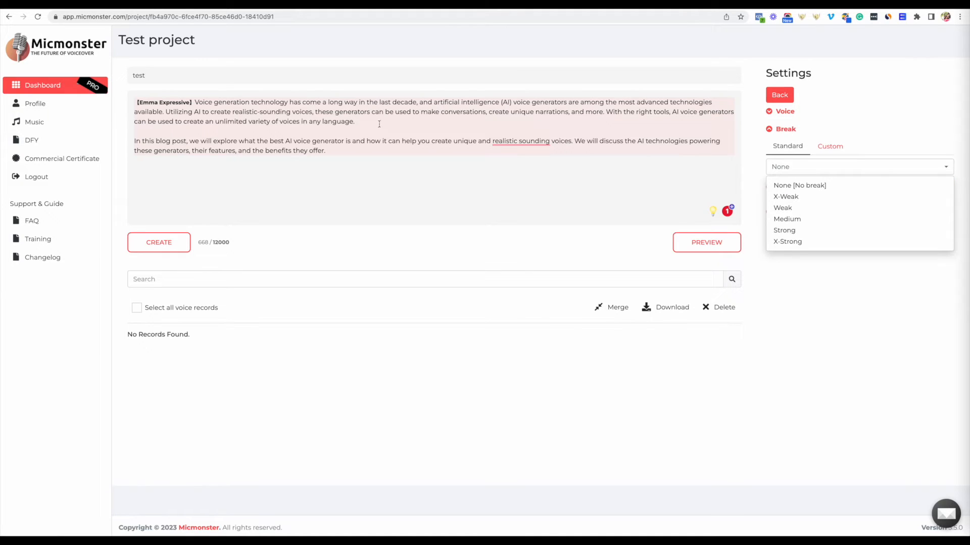
pyautogui.click(358, 123)
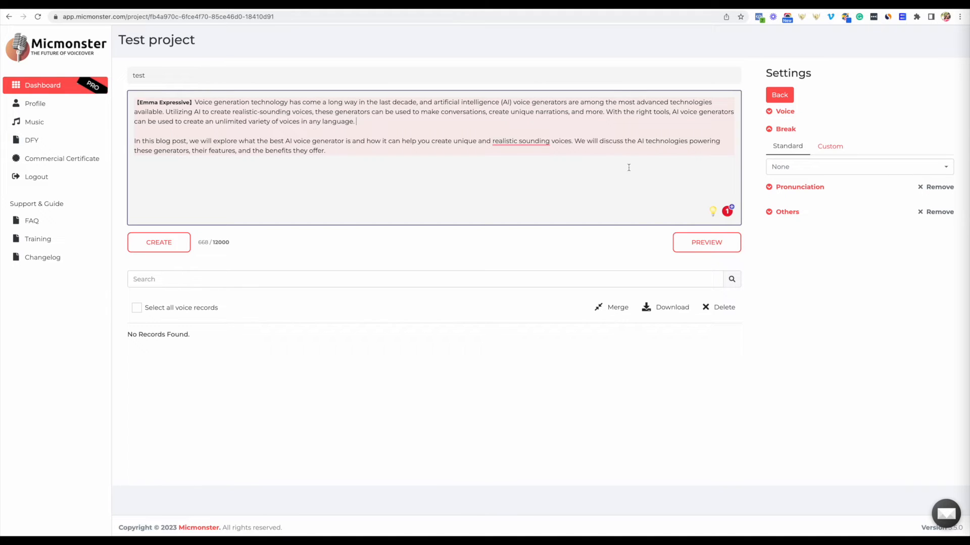
pyautogui.click(783, 167)
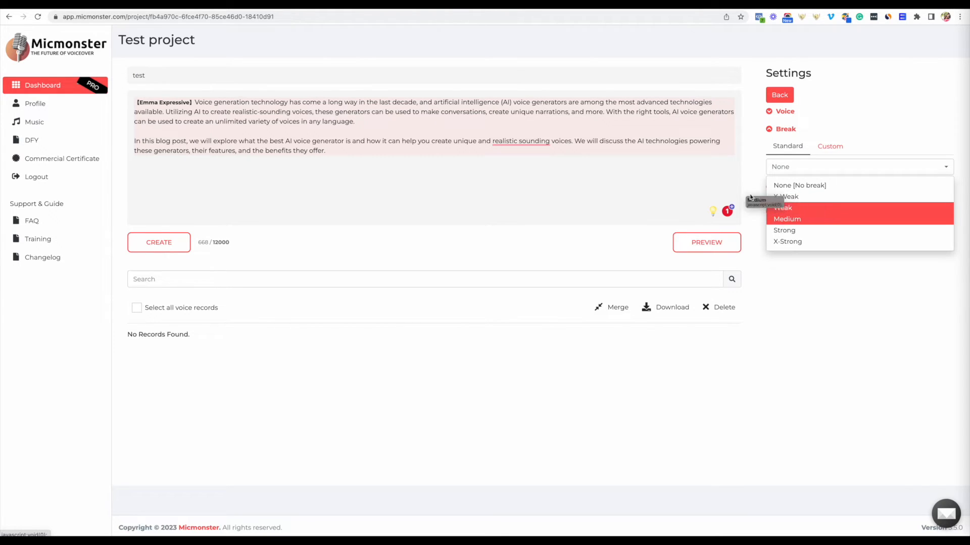
pyautogui.click(798, 218)
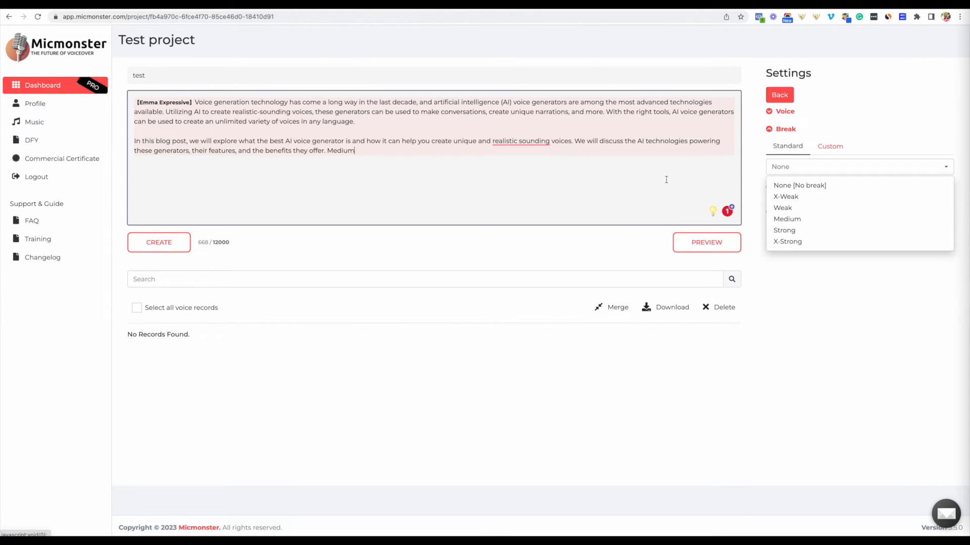
pyautogui.click(360, 150)
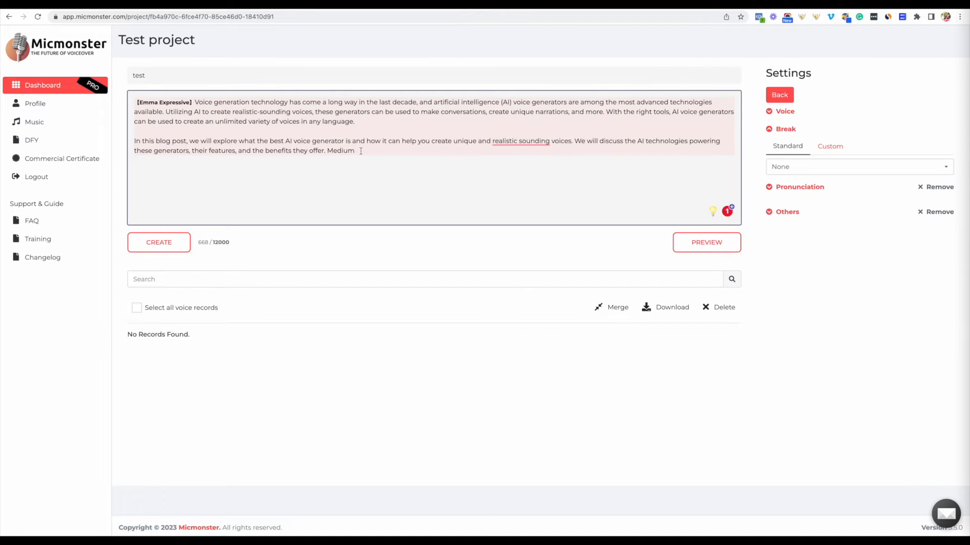
pyautogui.press('BackSpace')
pyautogui.press('BackSpace')
pyautogui.press('BackSpace')
pyautogui.press('BackSpace')
pyautogui.press('BackSpace')
pyautogui.press('BackSpace')
pyautogui.press('BackSpace')
# Step: Insert a Medium break after the first paragraph and listen to the preview from "Utilizing AI" through "realistic sounding voices"
pyautogui.click(779, 170)
pyautogui.click(783, 219)
pyautogui.moveTo(166, 111); pyautogui.dragTo(575, 141)
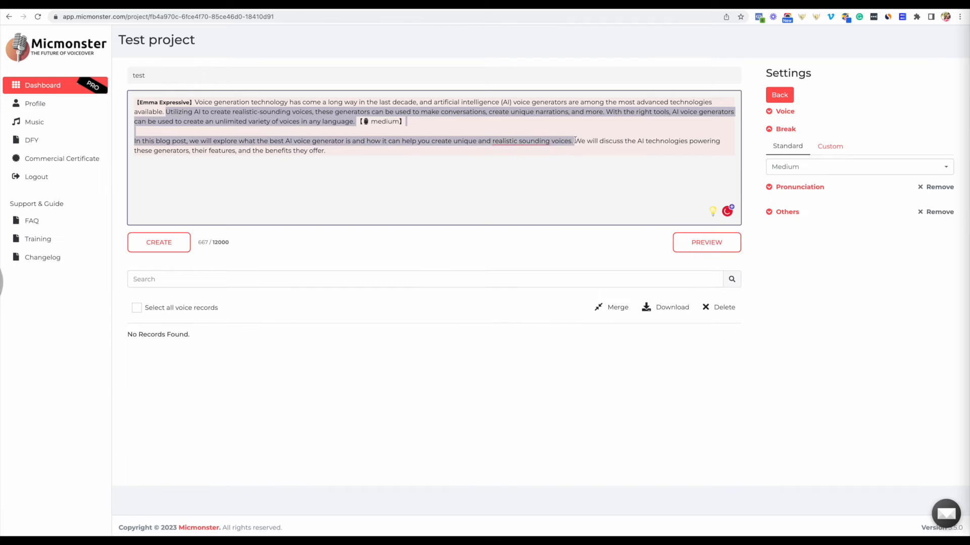
pyautogui.click(690, 242)
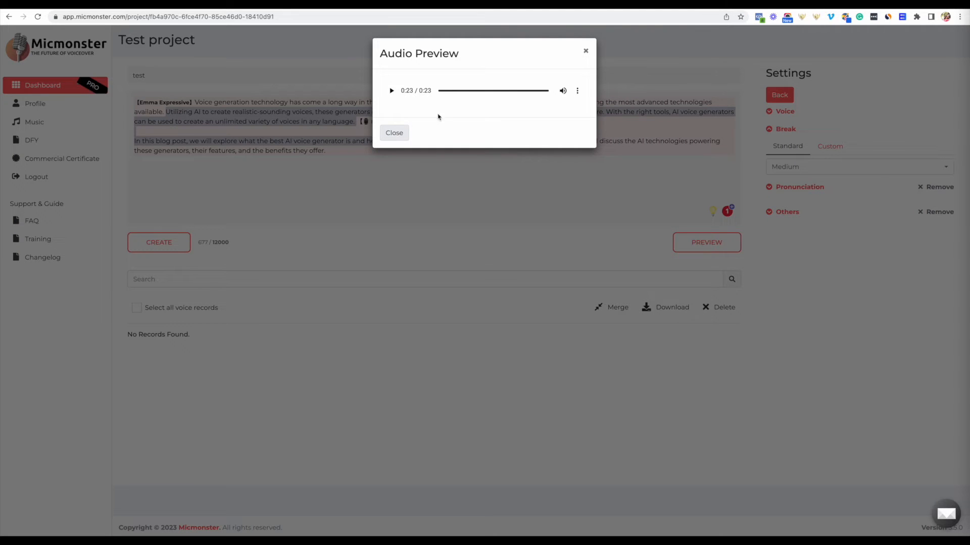
pyautogui.click(588, 55)
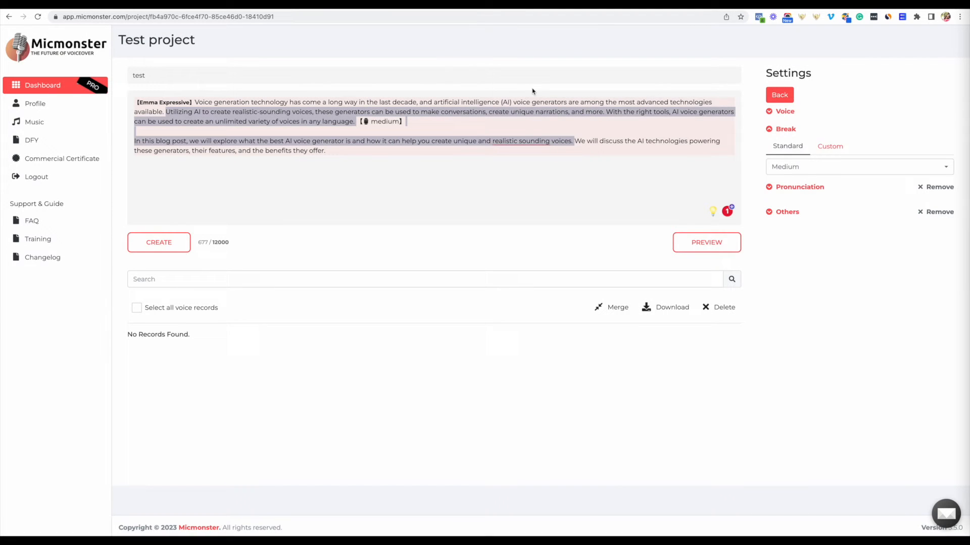
pyautogui.click(434, 123)
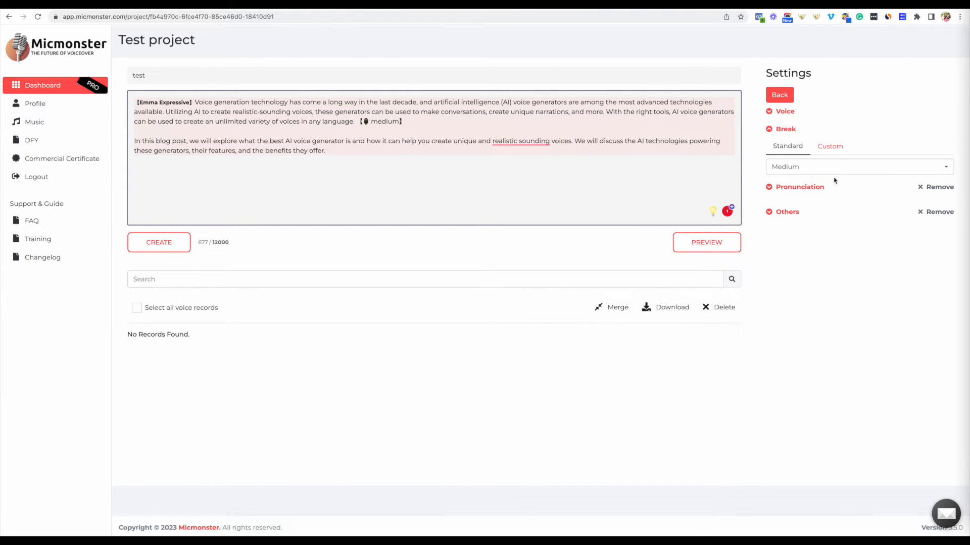
pyautogui.click(943, 168)
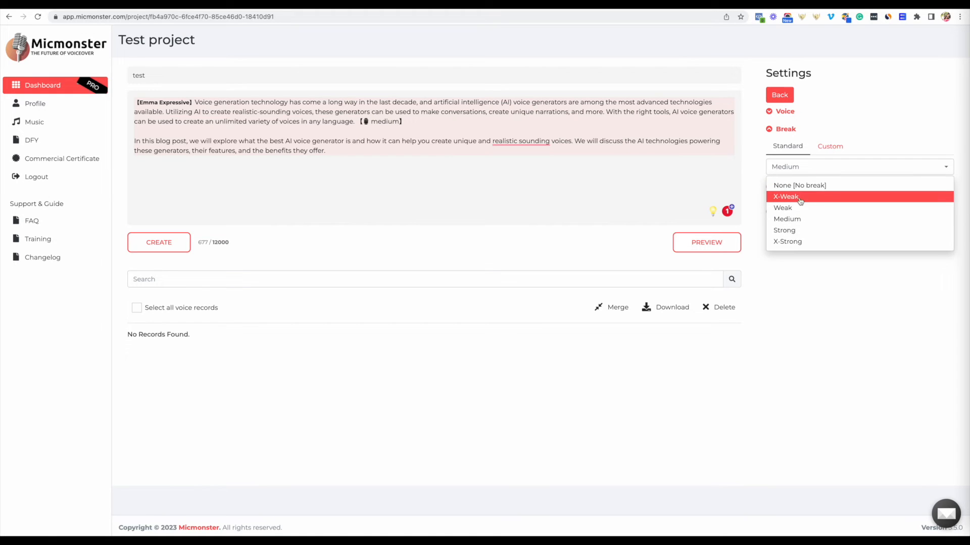
pyautogui.moveTo(521, 141)
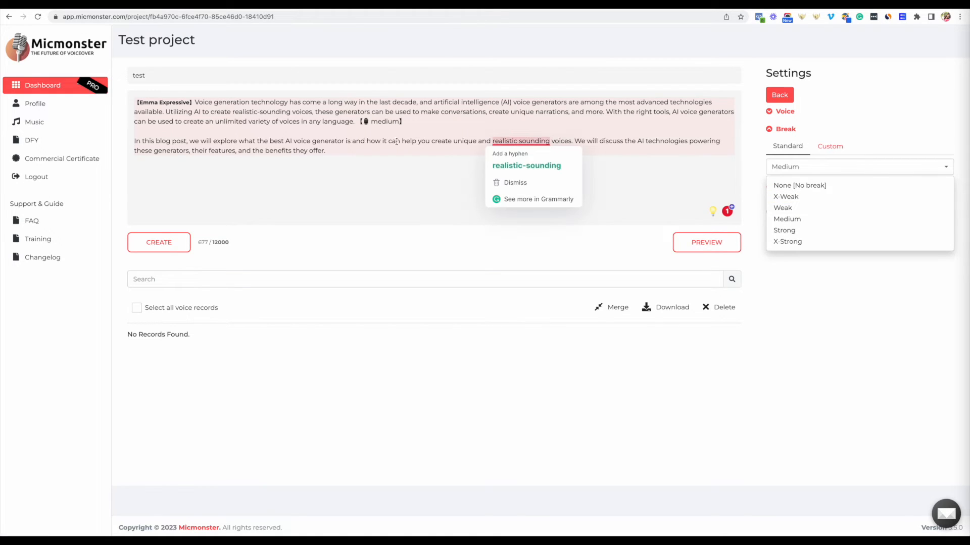
pyautogui.click(384, 171)
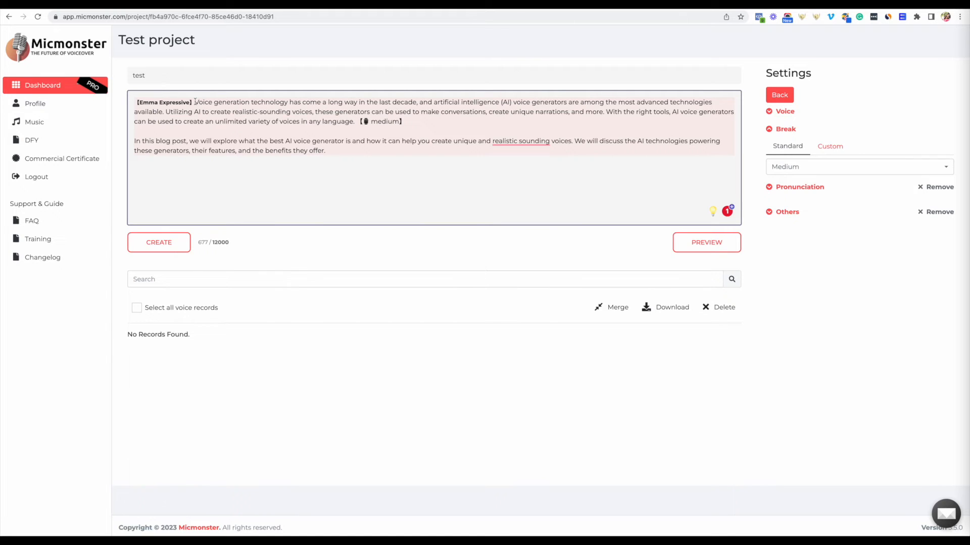
# Step: Create the "test" voiceover with the first paragraph selected and play the start of the new recording
pyautogui.moveTo(195, 101); pyautogui.dragTo(410, 125)
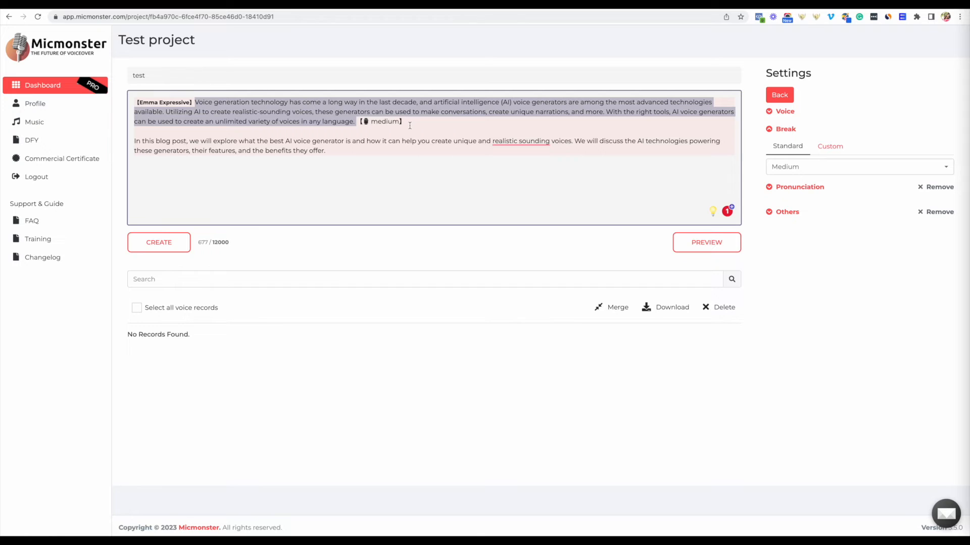
pyautogui.click(169, 248)
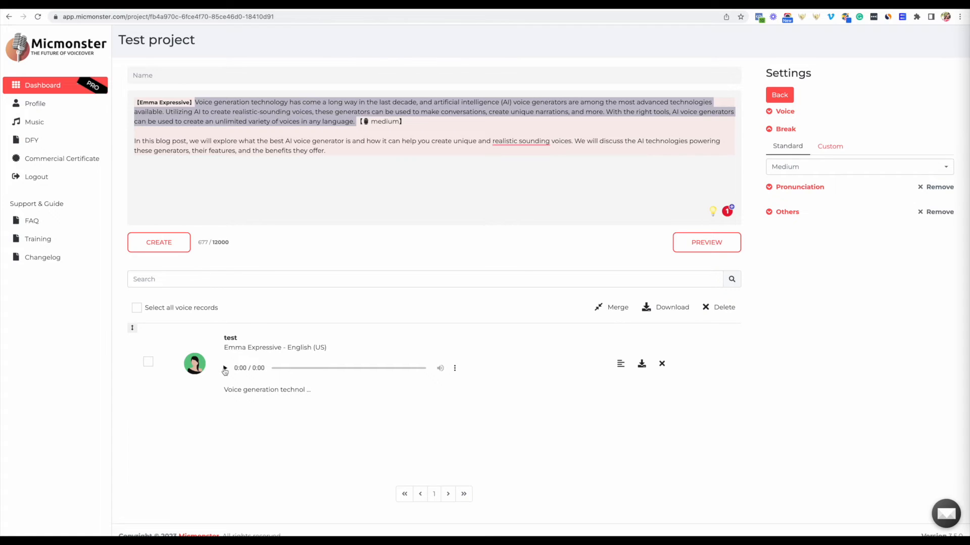
pyautogui.click(225, 371)
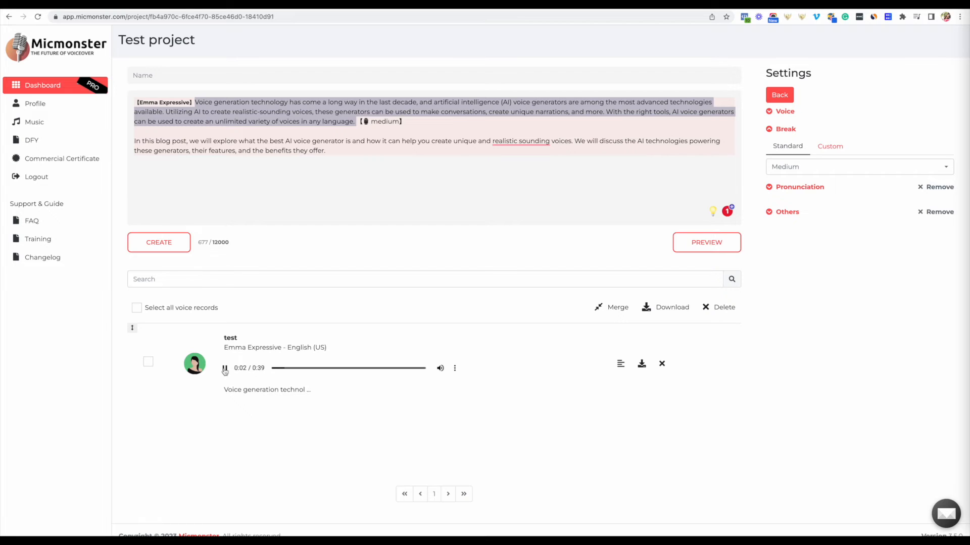
pyautogui.click(225, 371)
# Step: Create another voiceover named "Test 2" with the second paragraph selected
pyautogui.click(372, 186)
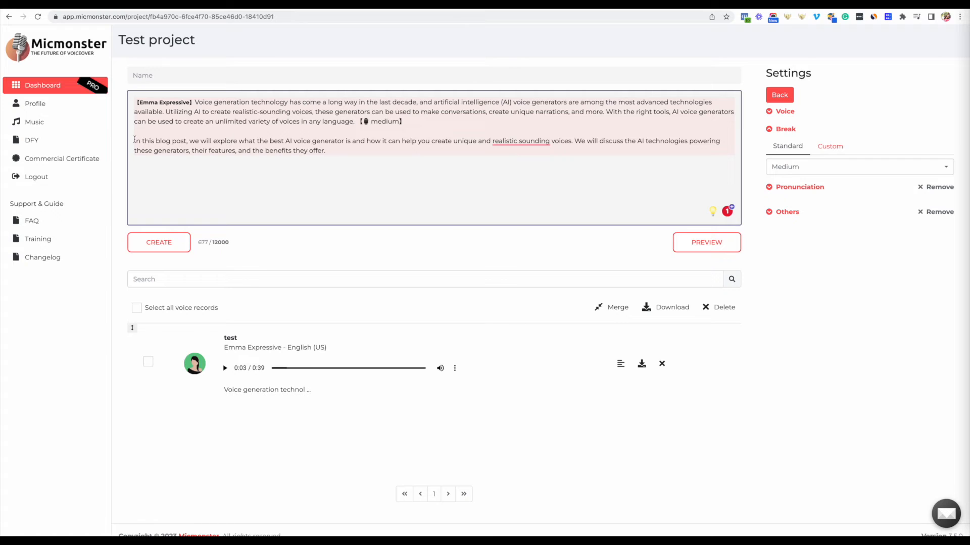
pyautogui.moveTo(134, 140); pyautogui.dragTo(323, 158)
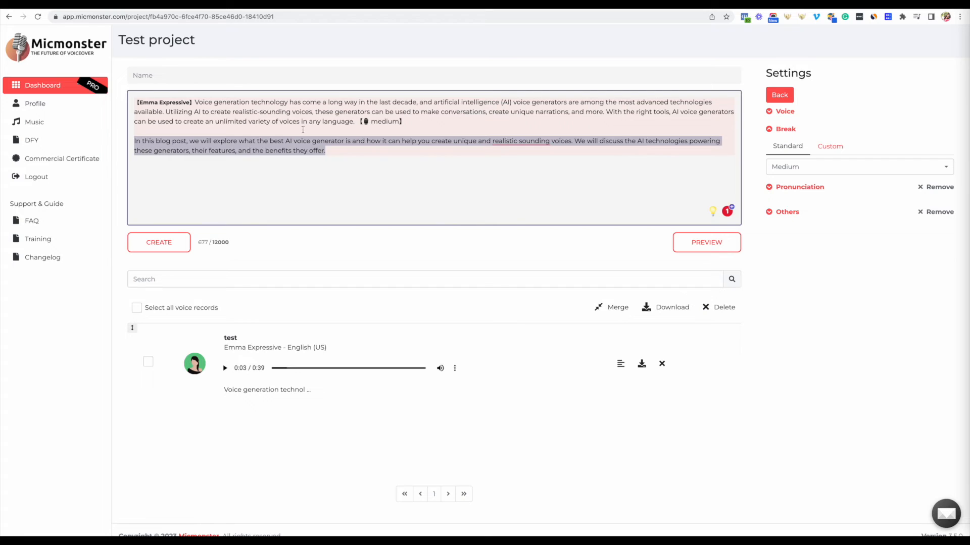
pyautogui.click(207, 77)
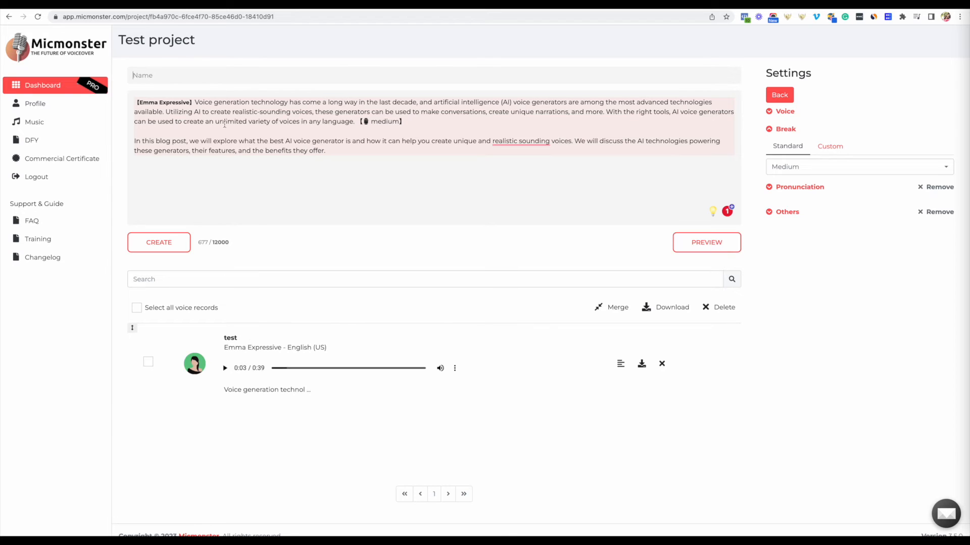
pyautogui.write('Test 2')
pyautogui.click(221, 163)
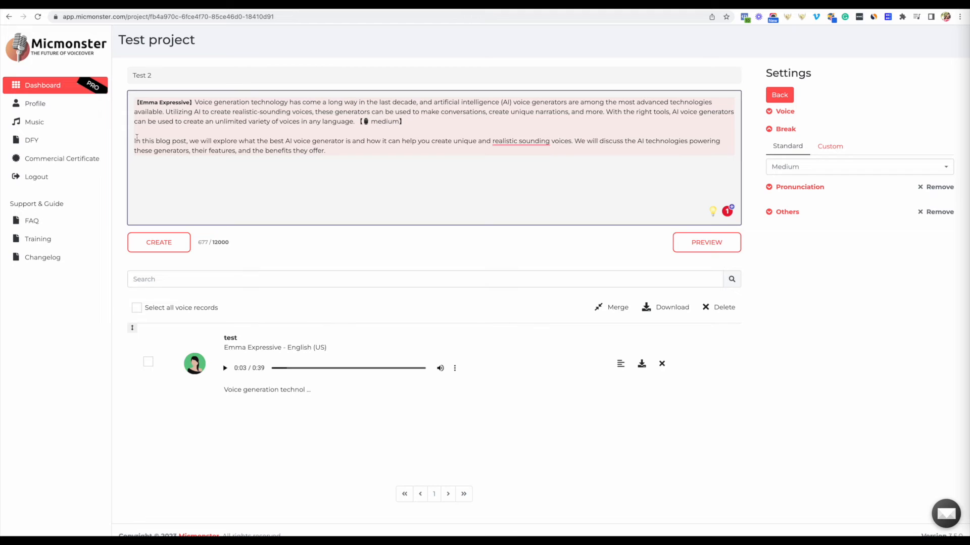
pyautogui.moveTo(136, 138); pyautogui.dragTo(325, 173)
pyautogui.click(158, 244)
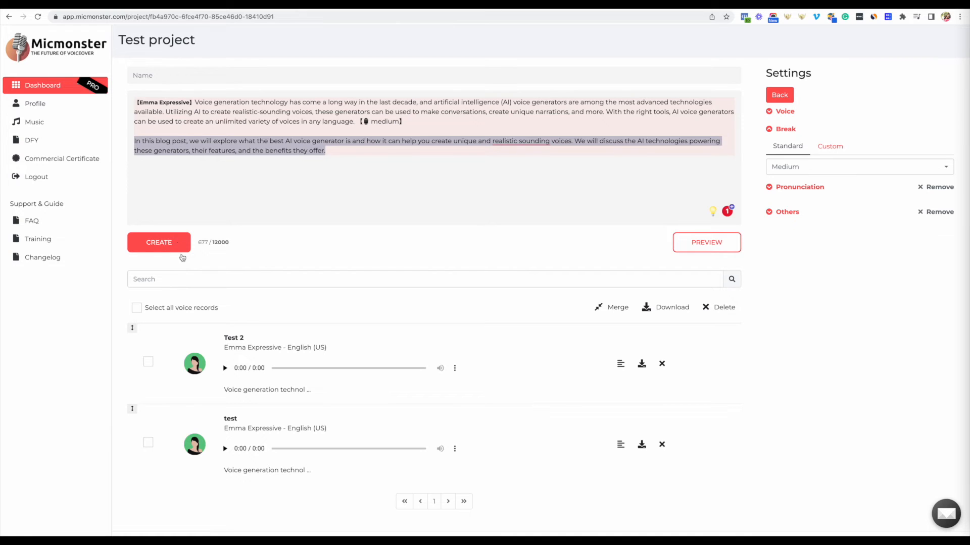
pyautogui.click(308, 196)
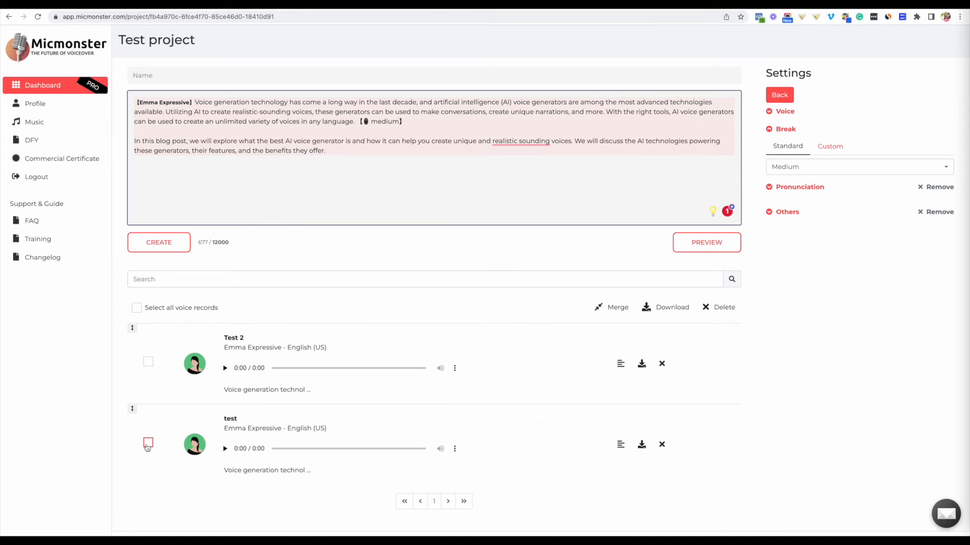
# Step: Merge the "Test 2" and "test" voice records into one recording
pyautogui.click(148, 443)
pyautogui.click(147, 362)
pyautogui.scroll(-1, 148, 362)
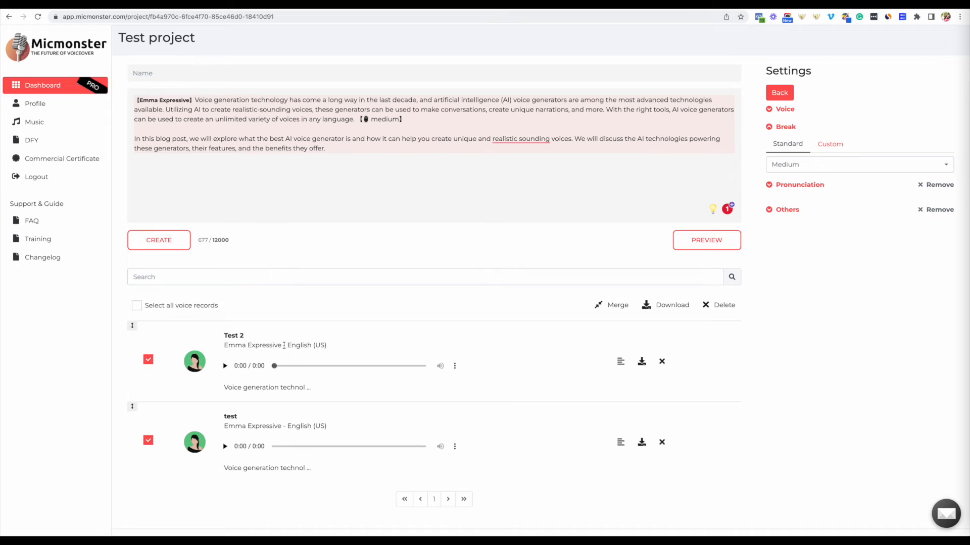
pyautogui.click(606, 308)
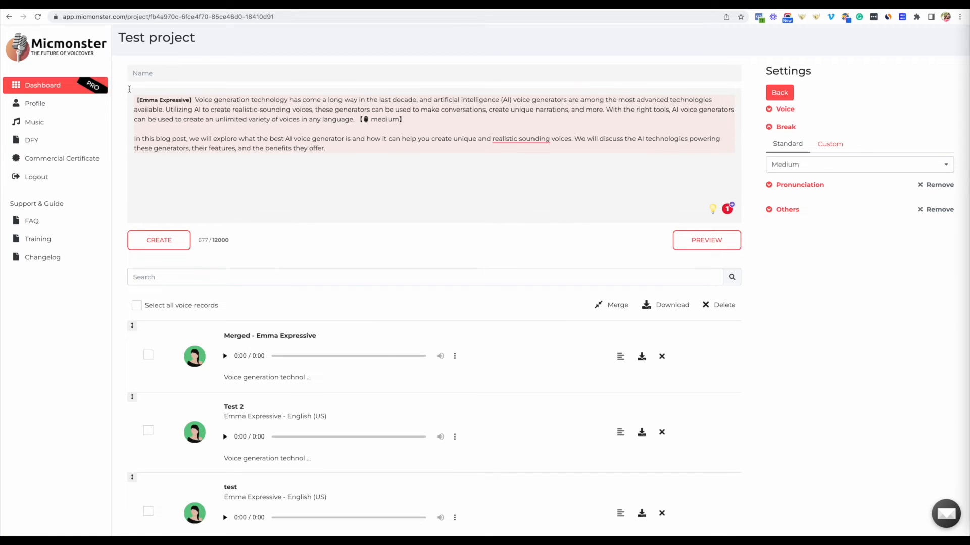
# Step: Play the first seconds of the merged Emma Expressive recording and pause it
pyautogui.click(138, 101)
pyautogui.moveTo(138, 101); pyautogui.dragTo(359, 164)
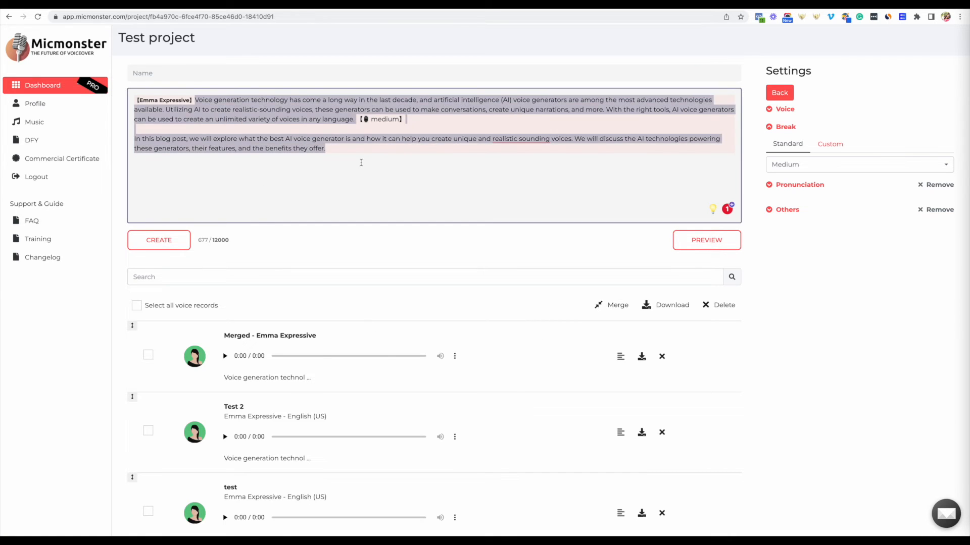
pyautogui.click(231, 191)
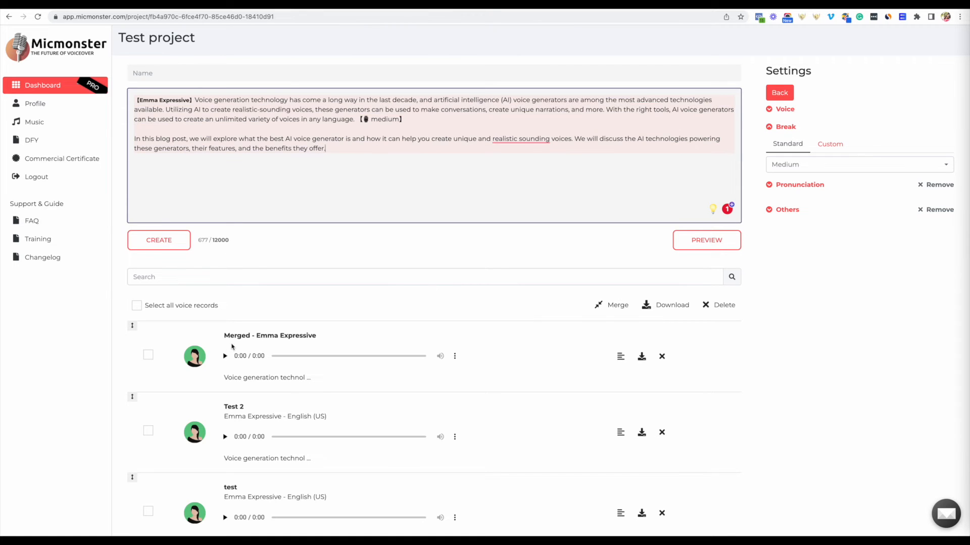
pyautogui.click(225, 356)
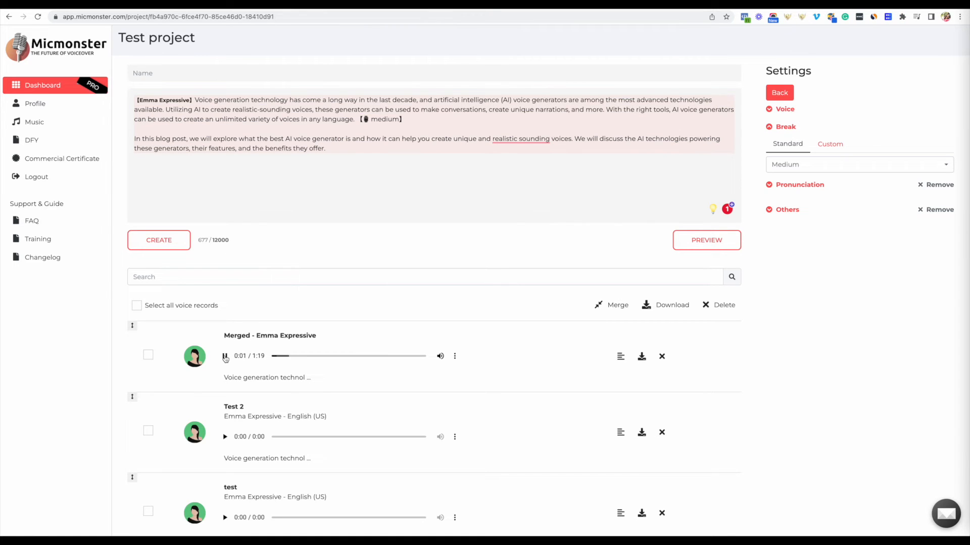
pyautogui.click(225, 356)
# Step: Show the pronunciation options, followed by the speed, pitch, volume and emphasis settings
pyautogui.click(780, 185)
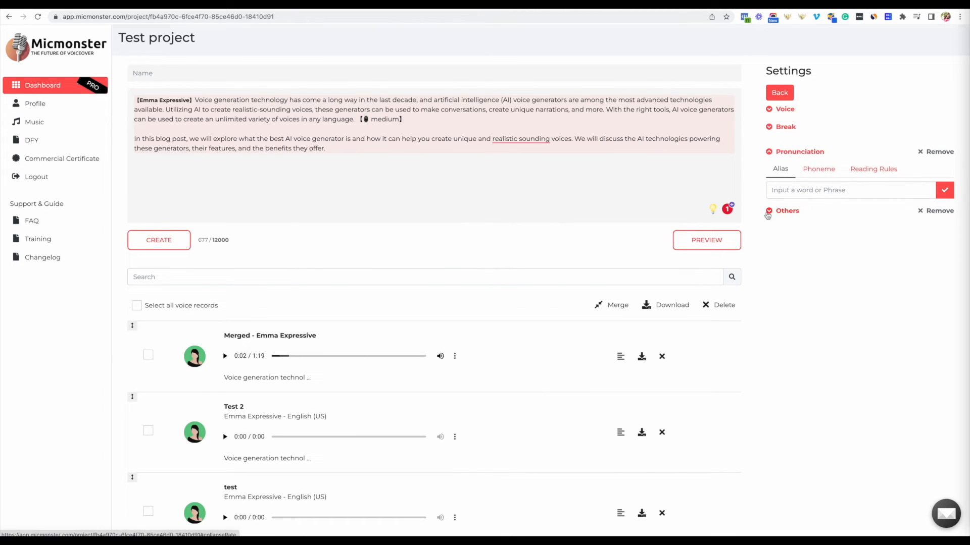
pyautogui.click(768, 211)
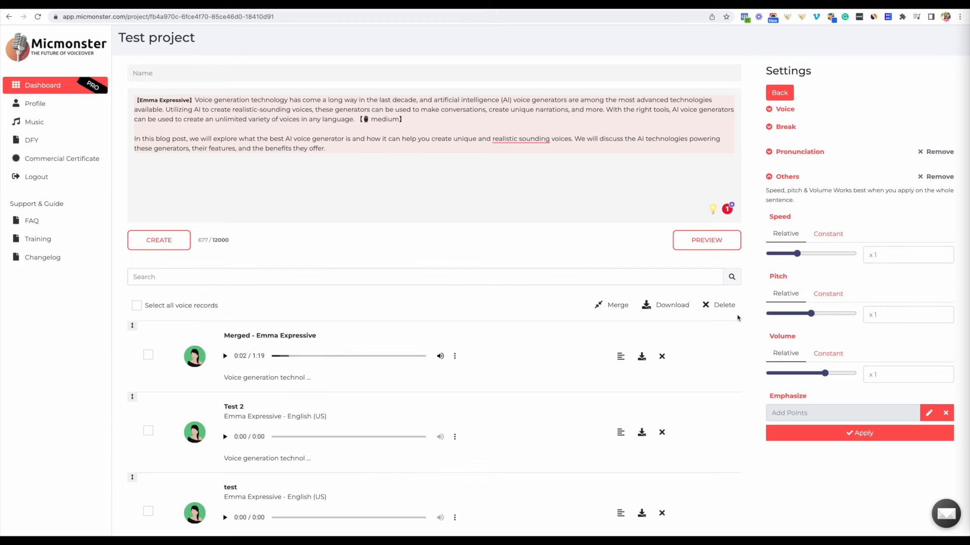
pyautogui.scroll(1, 800, 248)
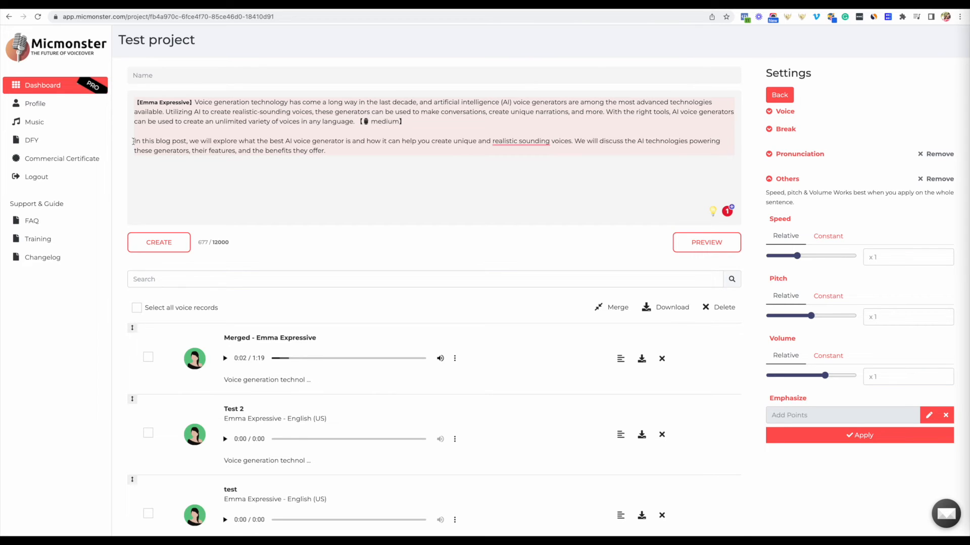
# Step: Apply a relative speed of 0.7 to the second paragraph and listen to its audio preview
pyautogui.moveTo(134, 142); pyautogui.dragTo(340, 167)
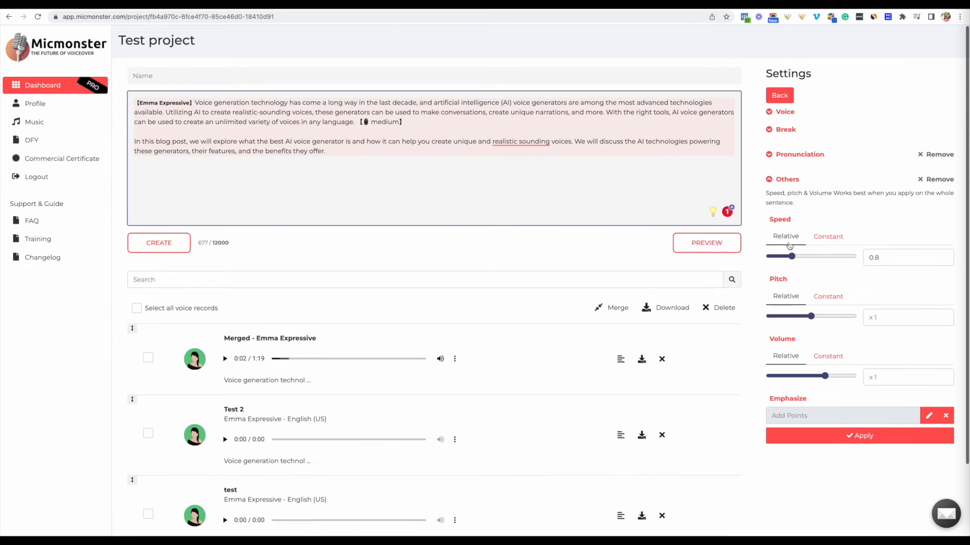
pyautogui.moveTo(792, 256); pyautogui.dragTo(797, 256)
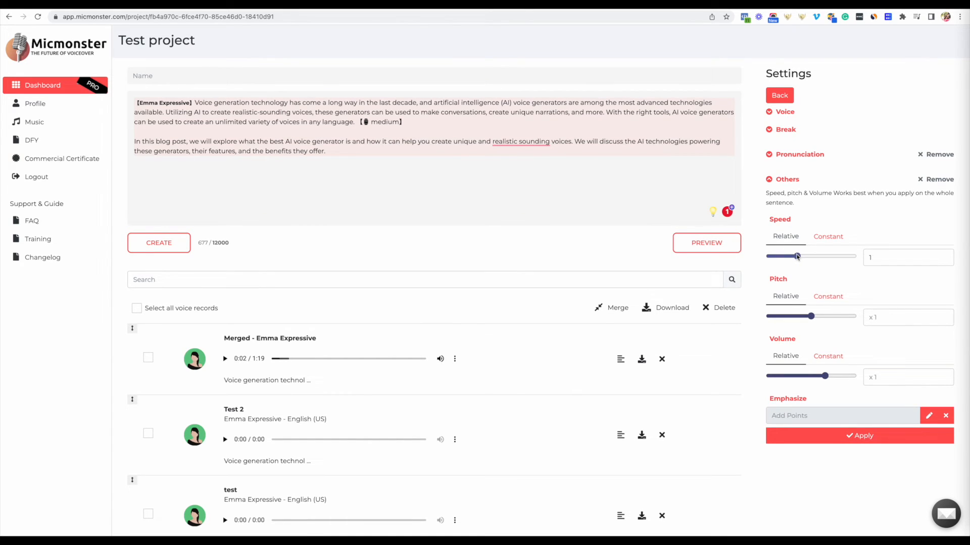
pyautogui.click(135, 140)
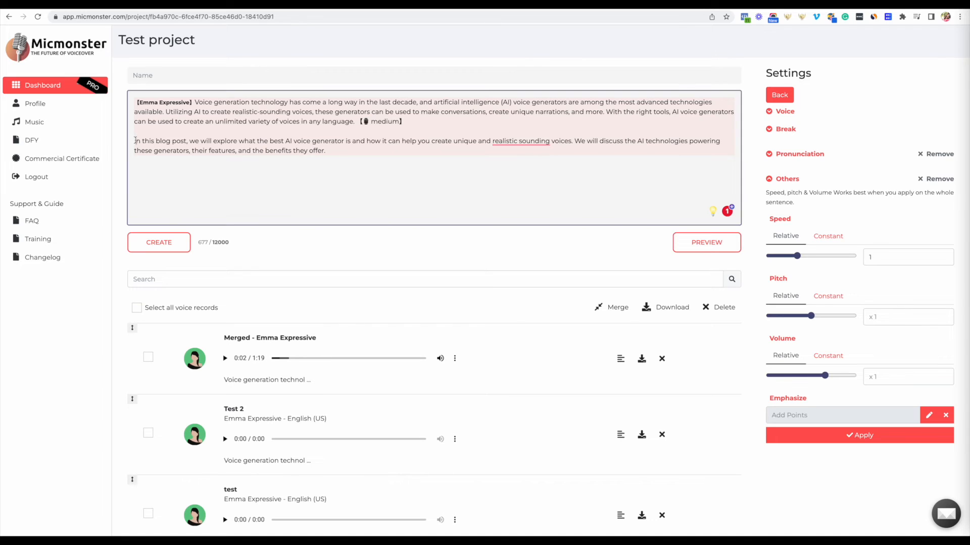
pyautogui.moveTo(333, 155); pyautogui.dragTo(135, 140)
pyautogui.moveTo(797, 256); pyautogui.dragTo(790, 259)
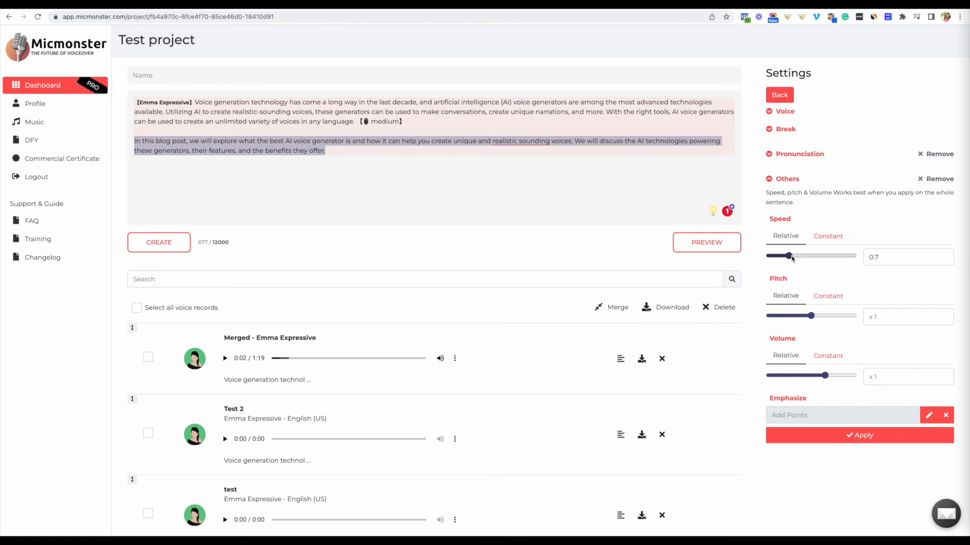
pyautogui.click(838, 441)
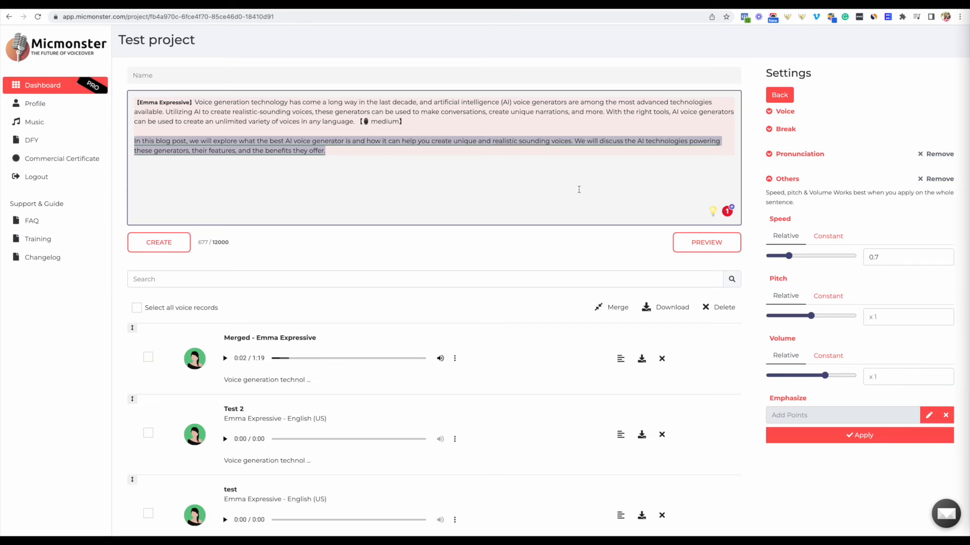
pyautogui.click(693, 242)
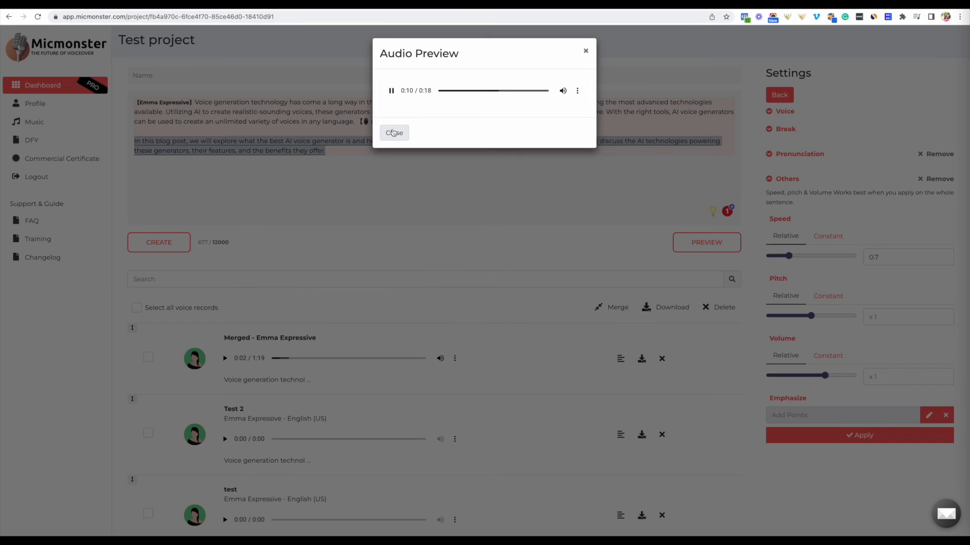
pyautogui.click(394, 133)
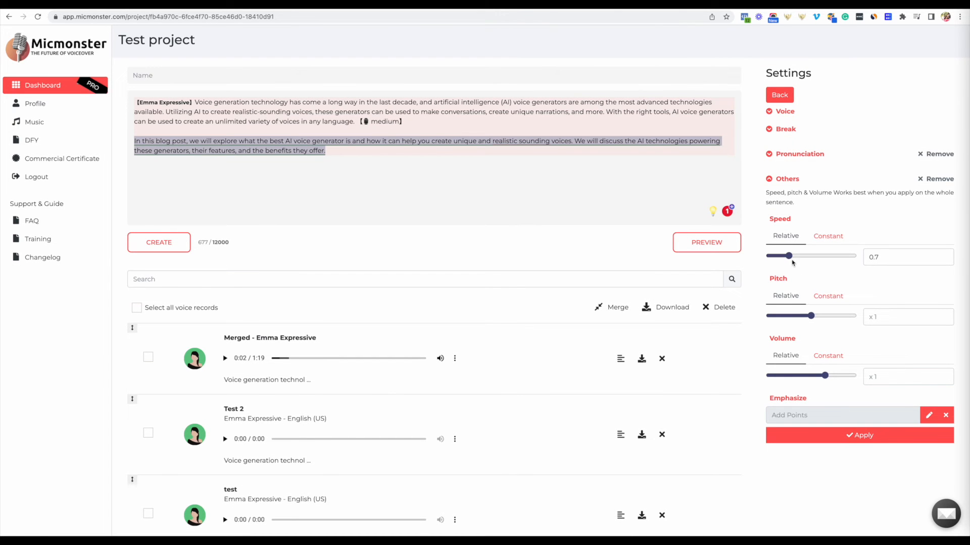
# Step: Apply a relative speed of 1 and a pitch of 0.8 to the second paragraph, and listen to the preview
pyautogui.moveTo(788, 256); pyautogui.dragTo(797, 256)
pyautogui.moveTo(810, 317); pyautogui.dragTo(794, 317)
pyautogui.click(781, 435)
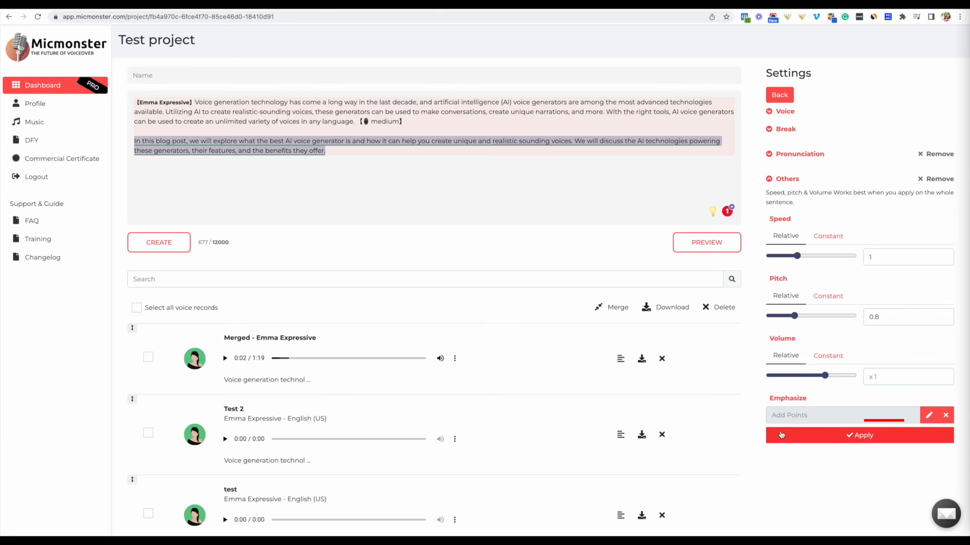
pyautogui.click(786, 436)
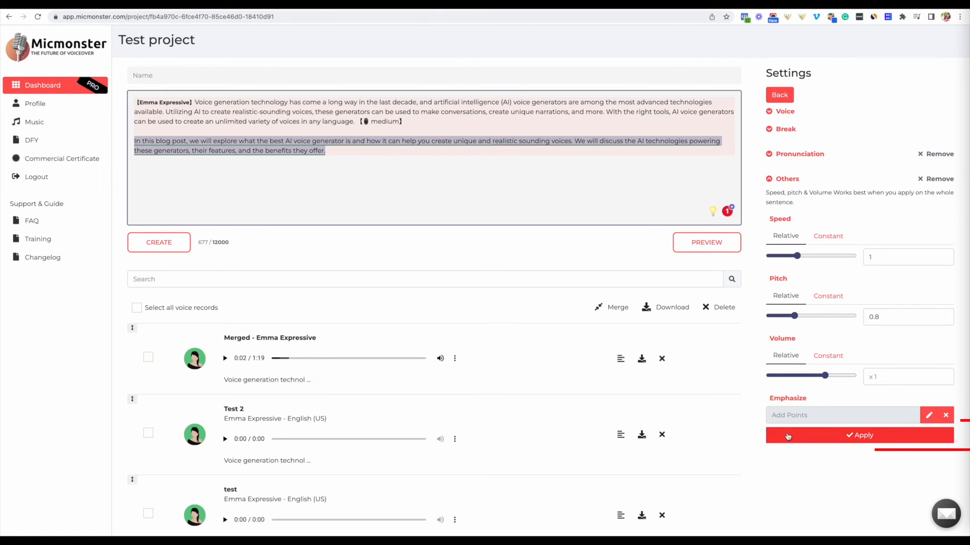
pyautogui.moveTo(475, 140)
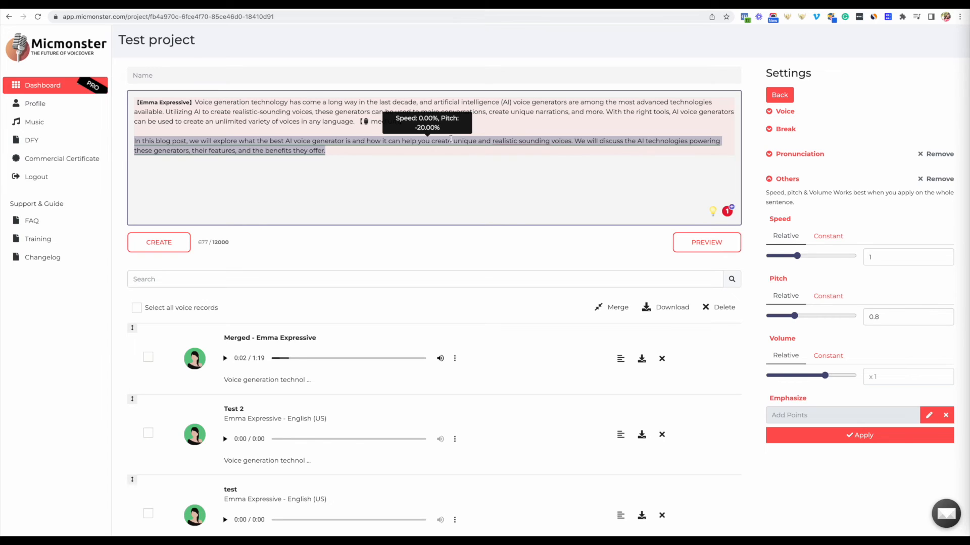
pyautogui.click(703, 243)
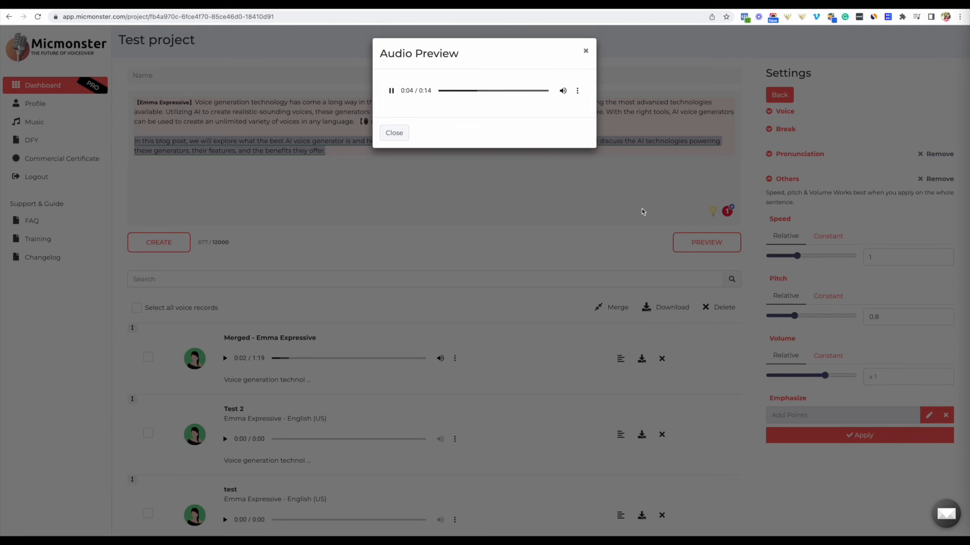
pyautogui.click(393, 132)
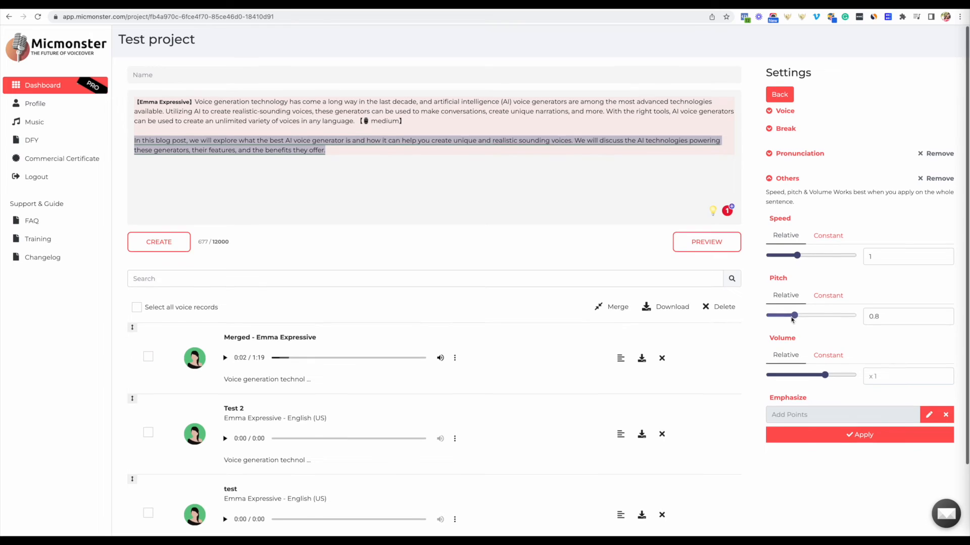
# Step: Apply a relative pitch of 0.6 to the second paragraph and listen to the preview
pyautogui.moveTo(793, 319); pyautogui.dragTo(777, 320)
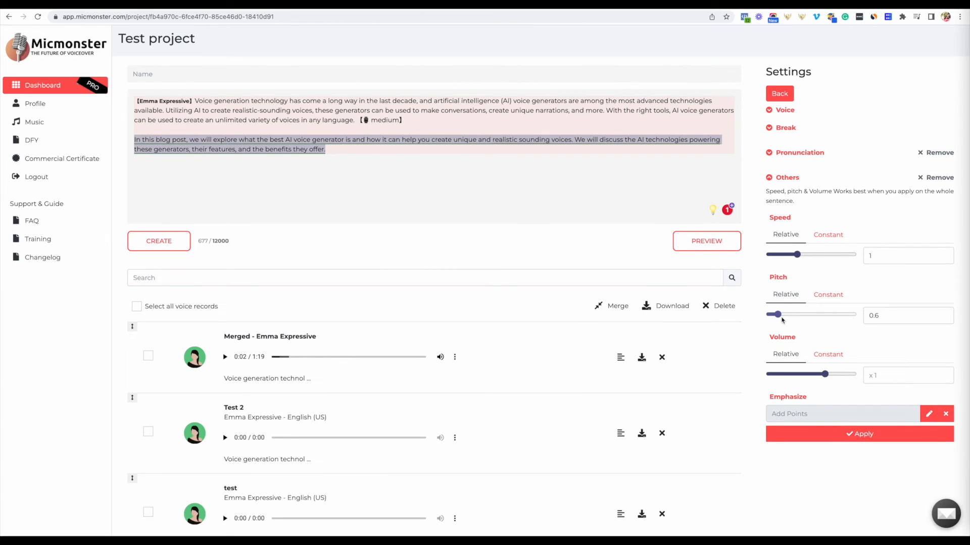
pyautogui.click(833, 439)
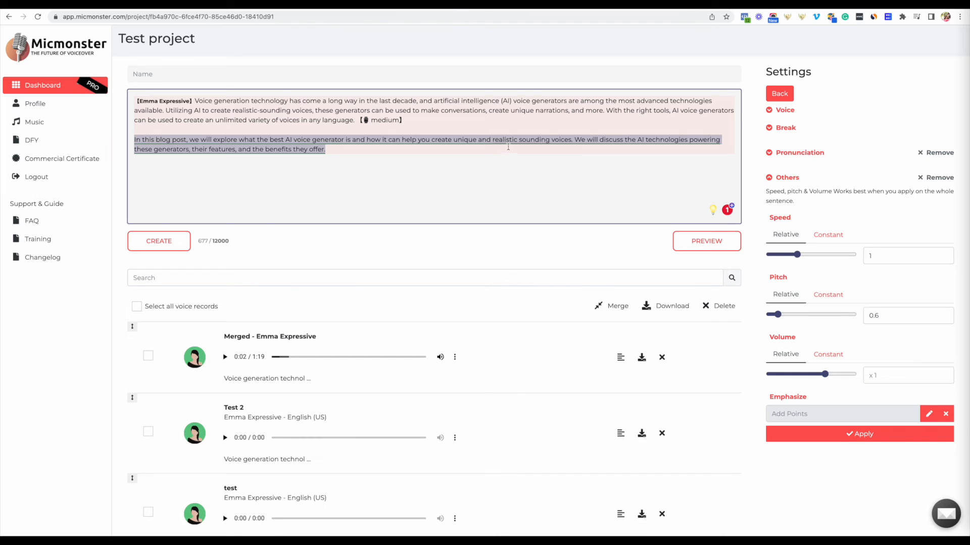
pyautogui.click(697, 241)
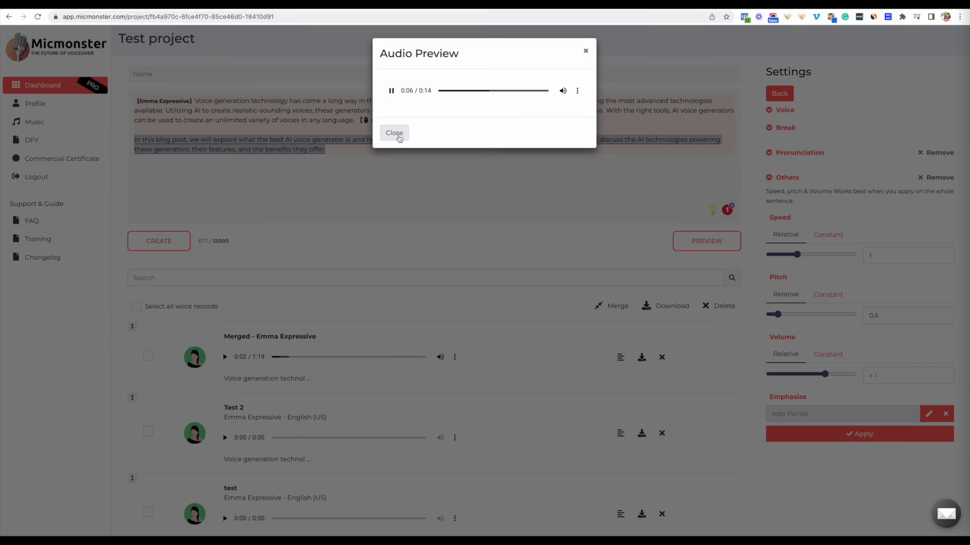
pyautogui.click(394, 133)
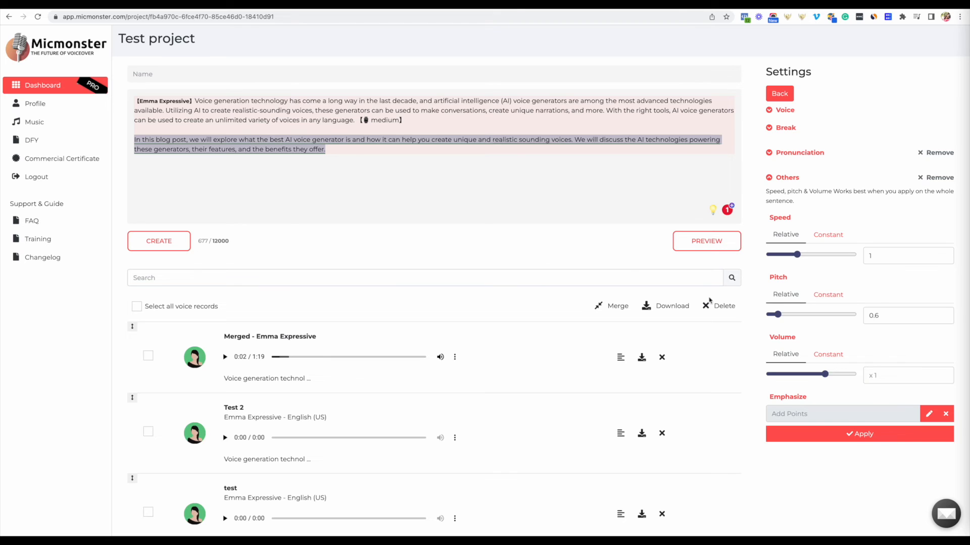
# Step: Set the relative pitch value to 1 and highlight the word "unique" in the second paragraph
pyautogui.click(784, 315)
pyautogui.moveTo(784, 315); pyautogui.dragTo(810, 315)
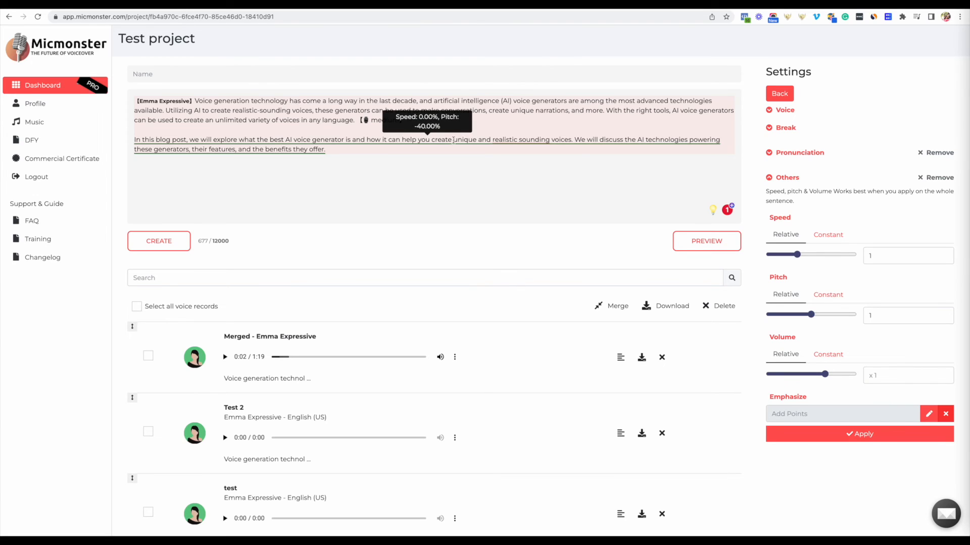
pyautogui.moveTo(453, 141); pyautogui.dragTo(479, 140)
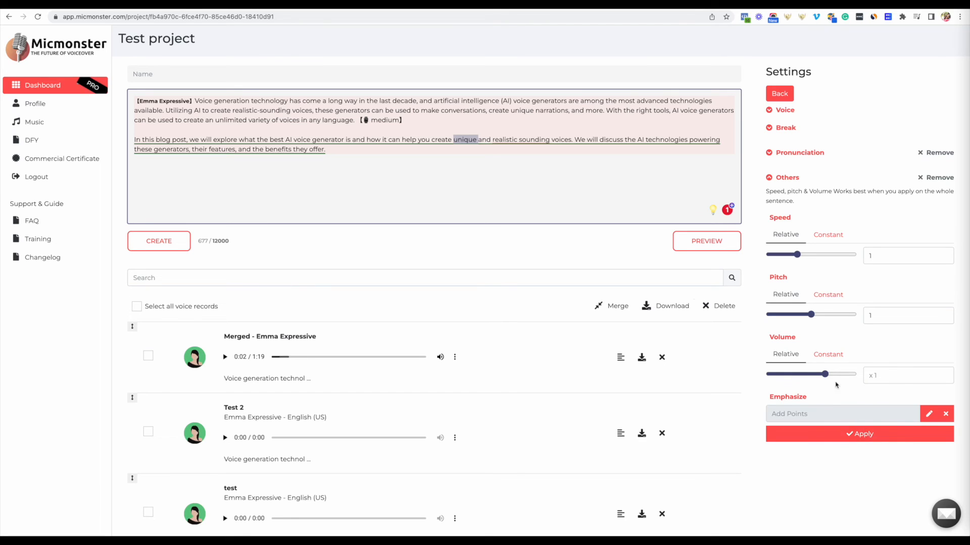
pyautogui.click(476, 141)
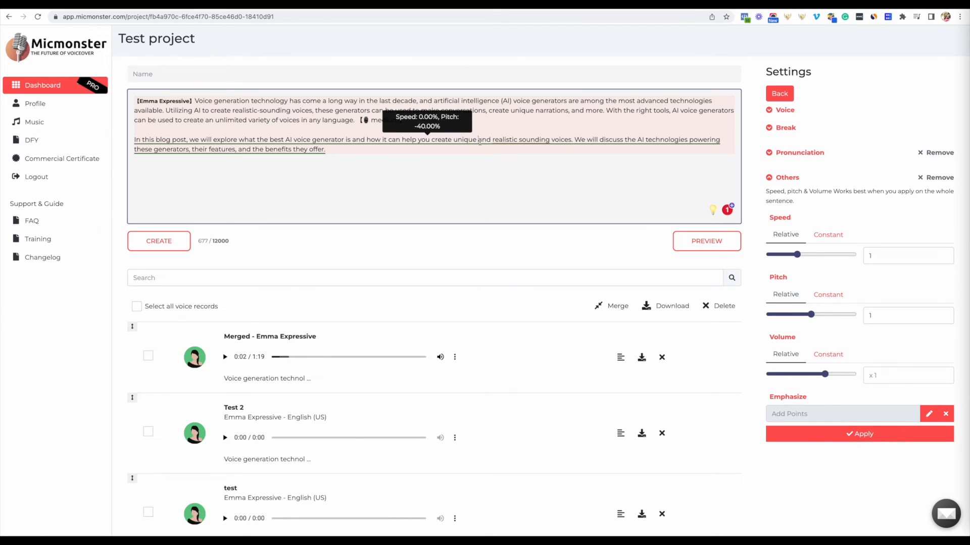
pyautogui.moveTo(466, 142)
pyautogui.moveTo(516, 143)
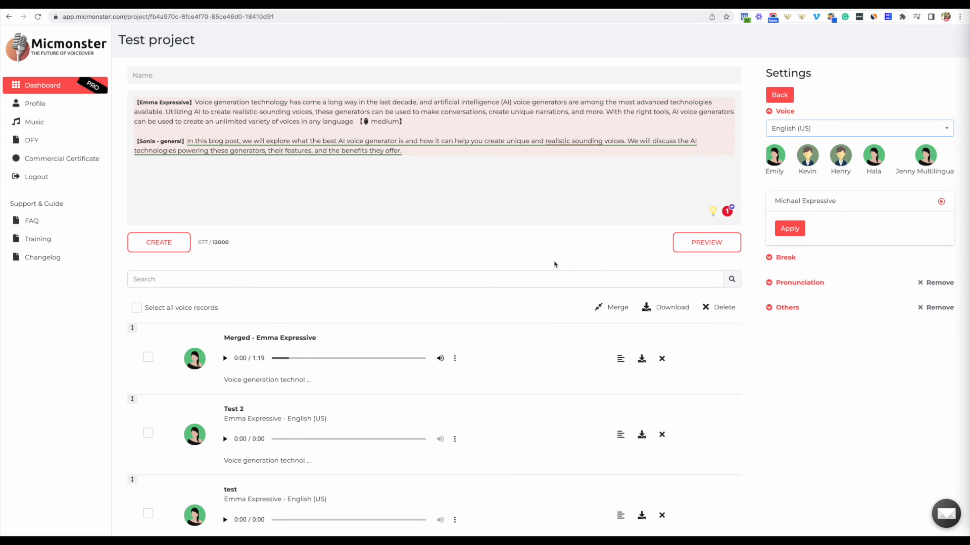
# Step: Switch the voice language to English (United Kingdom) and select the text of the second paragraph
pyautogui.click(948, 131)
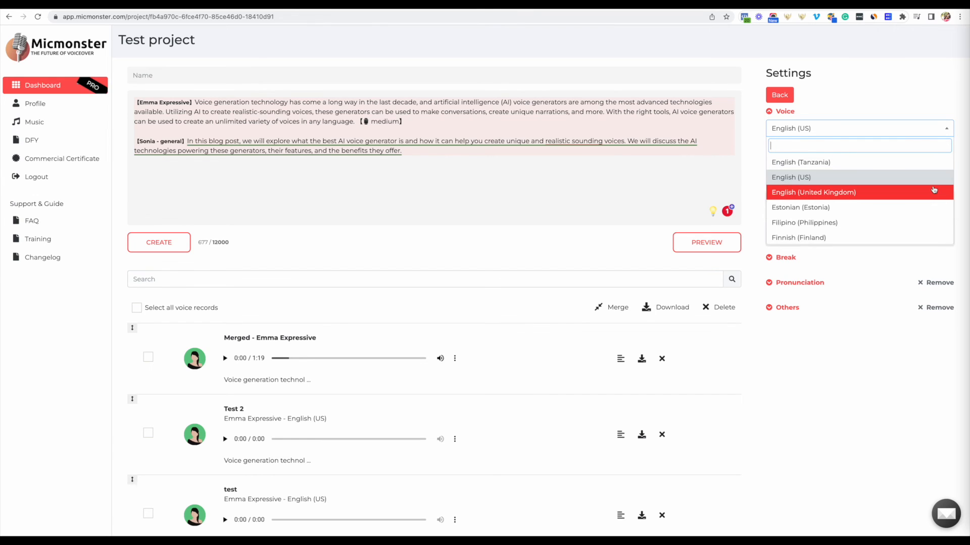
pyautogui.scroll(2, 942, 172)
pyautogui.scroll(3, 934, 190)
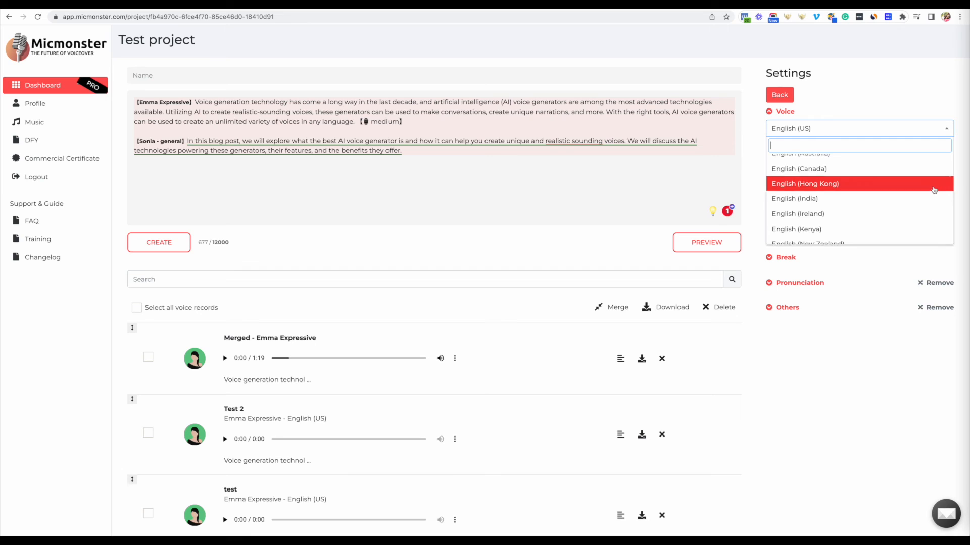
pyautogui.scroll(1, 934, 190)
pyautogui.scroll(-3, 933, 190)
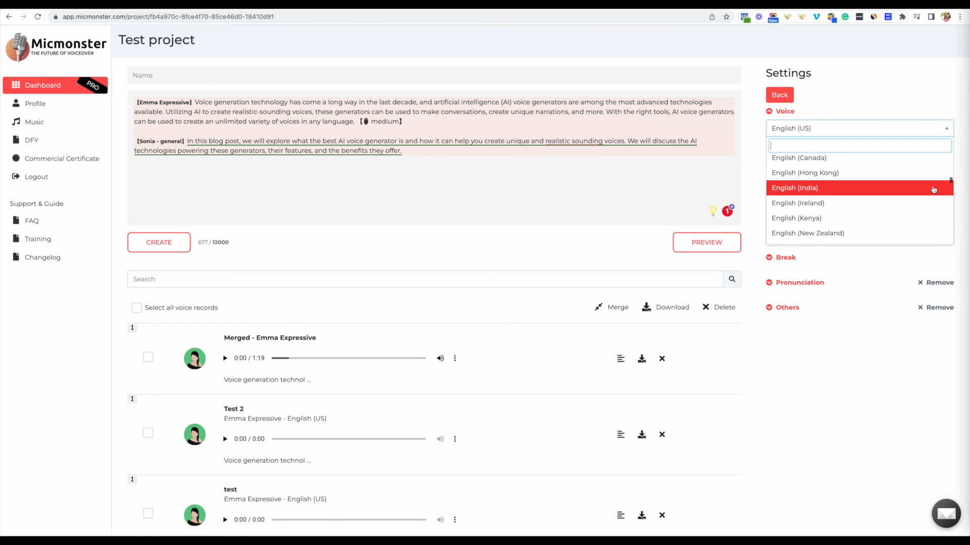
pyautogui.scroll(1, 934, 190)
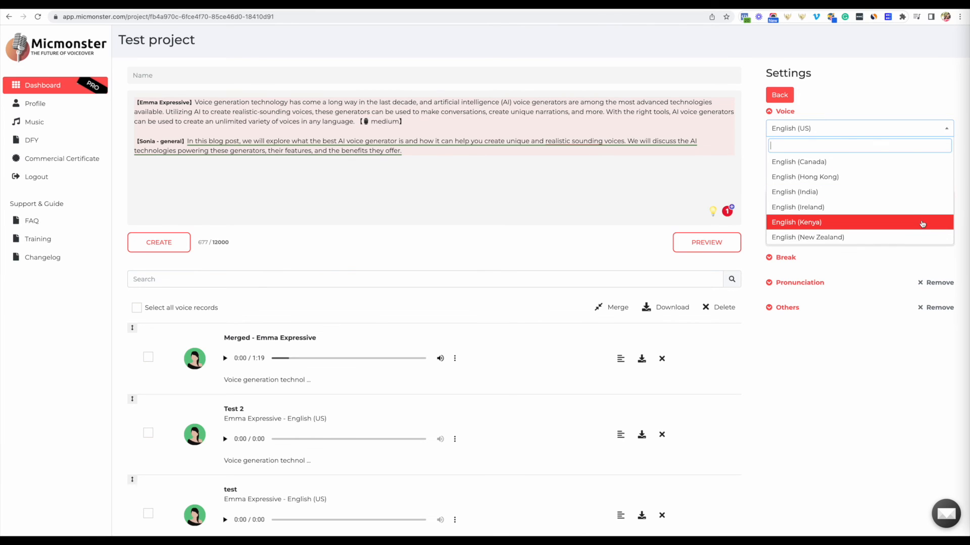
pyautogui.scroll(-3, 922, 222)
pyautogui.scroll(-5, 922, 224)
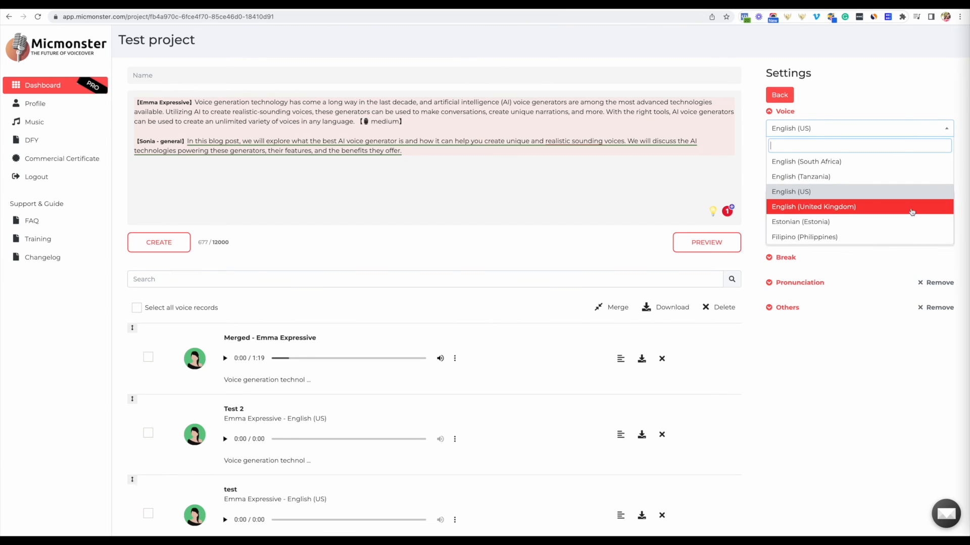
pyautogui.click(911, 211)
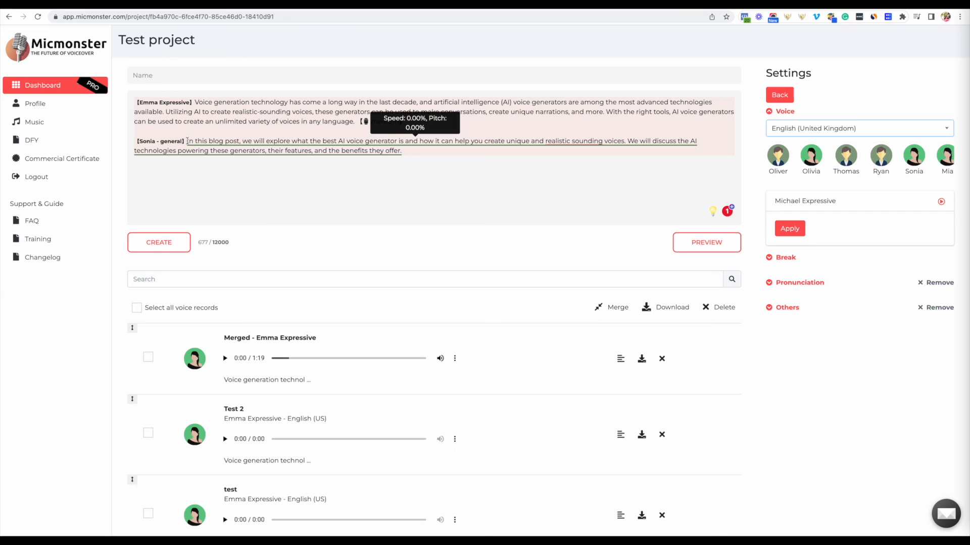
pyautogui.moveTo(187, 142); pyautogui.dragTo(419, 162)
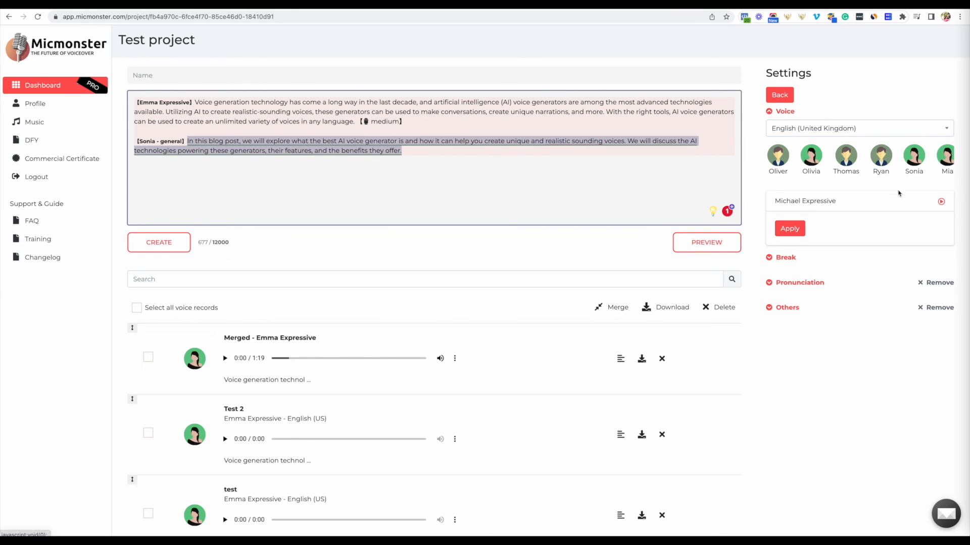
# Step: Apply the Sonia voice with the General style to the second paragraph and listen to the preview
pyautogui.click(789, 163)
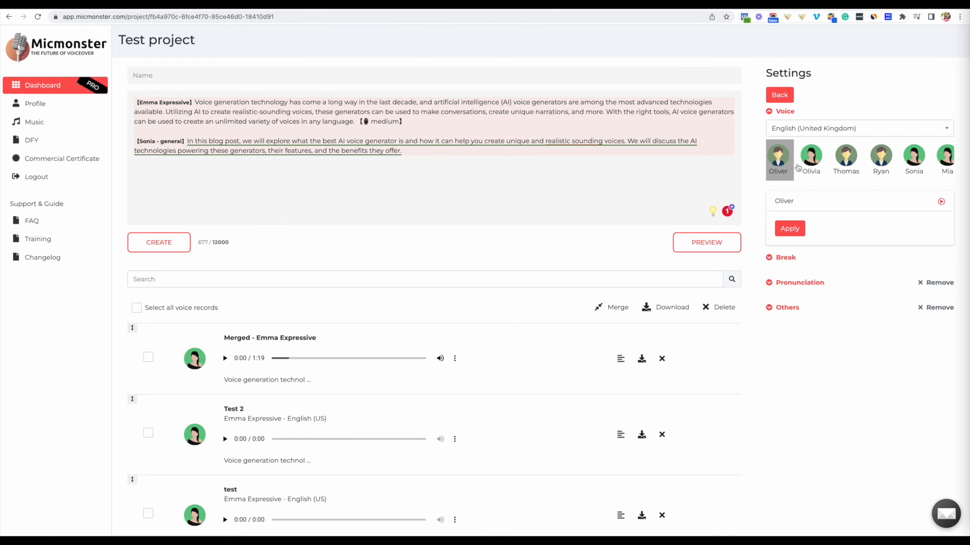
pyautogui.hscroll(1, 798, 167)
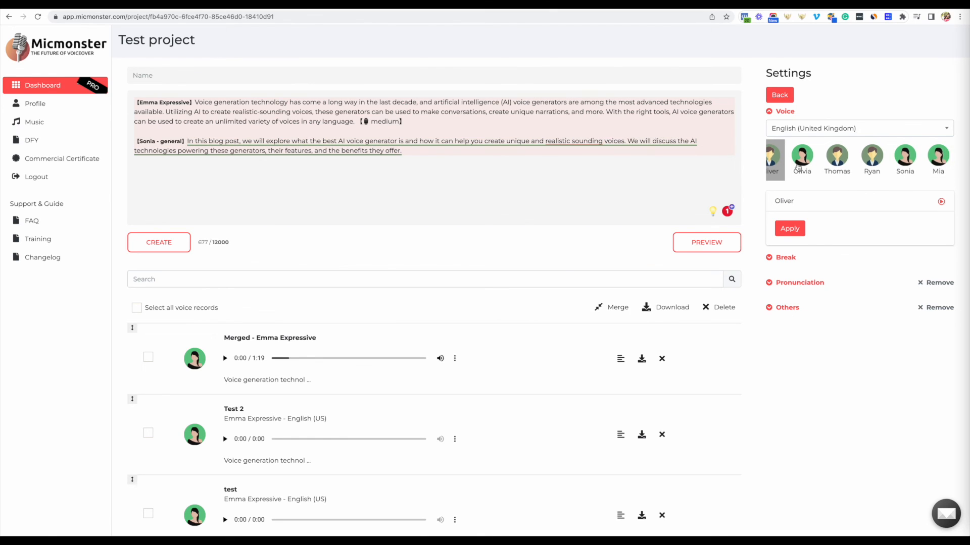
pyautogui.click(912, 164)
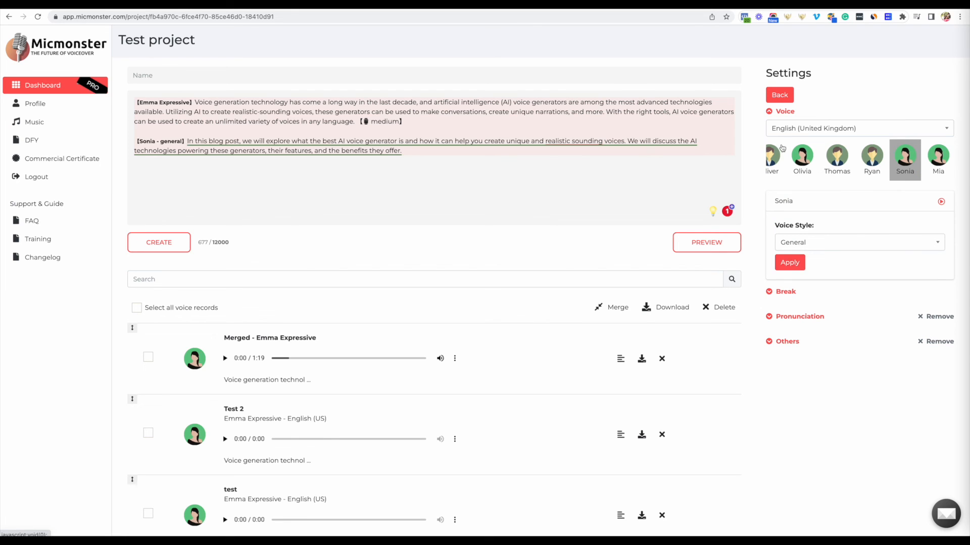
pyautogui.click(574, 201)
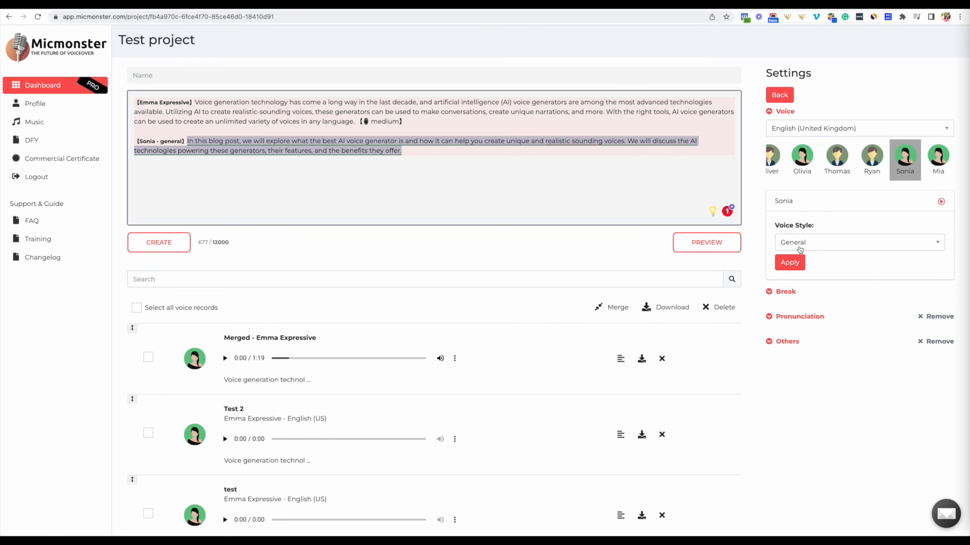
pyautogui.click(790, 262)
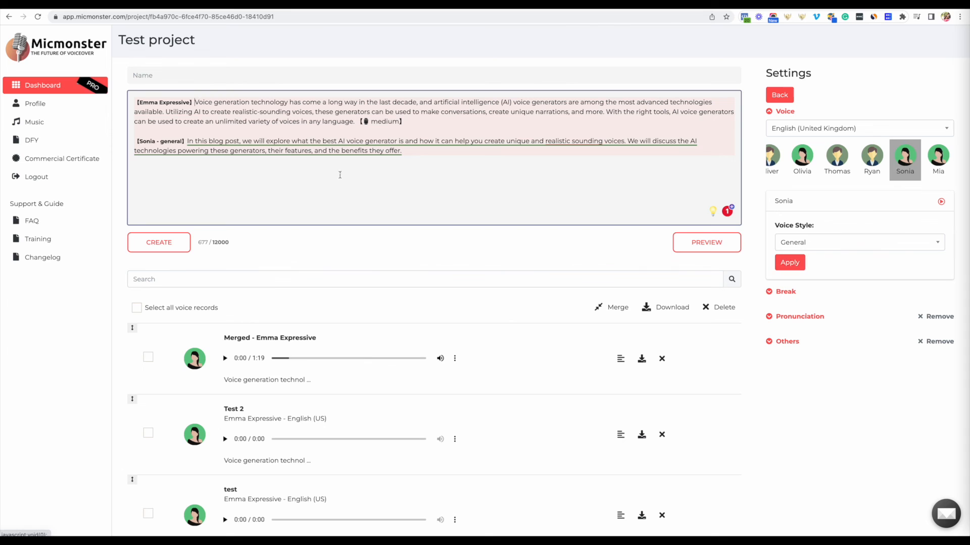
pyautogui.moveTo(187, 142); pyautogui.dragTo(402, 151)
pyautogui.click(697, 243)
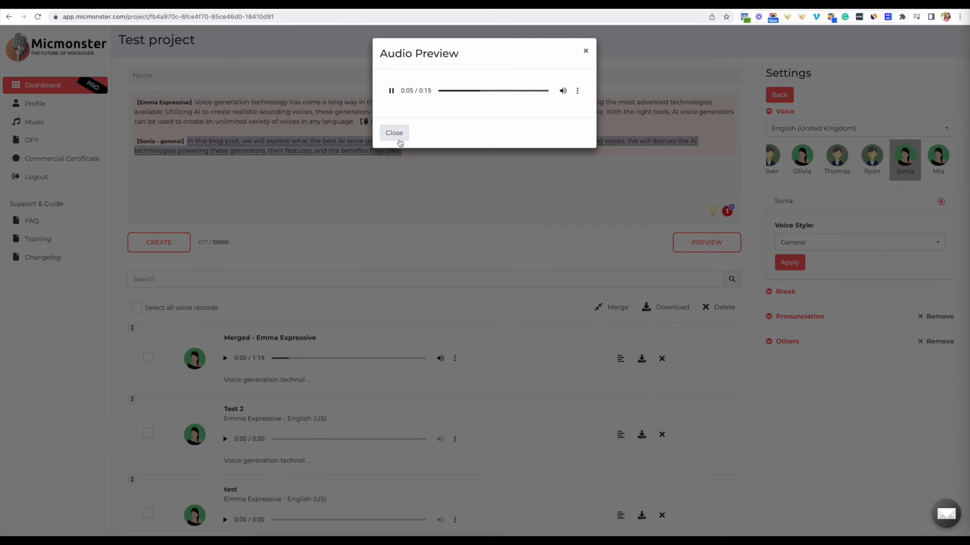
pyautogui.click(400, 143)
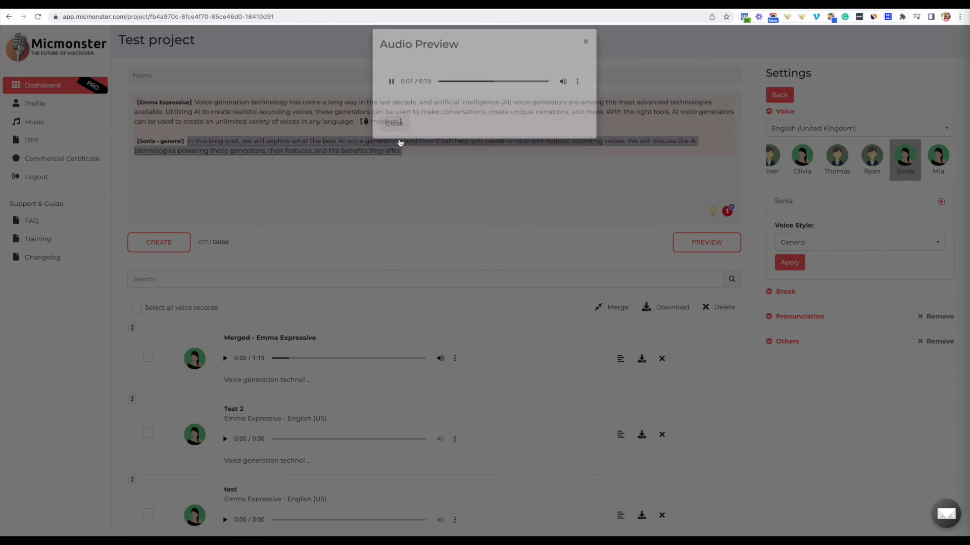
pyautogui.click(428, 156)
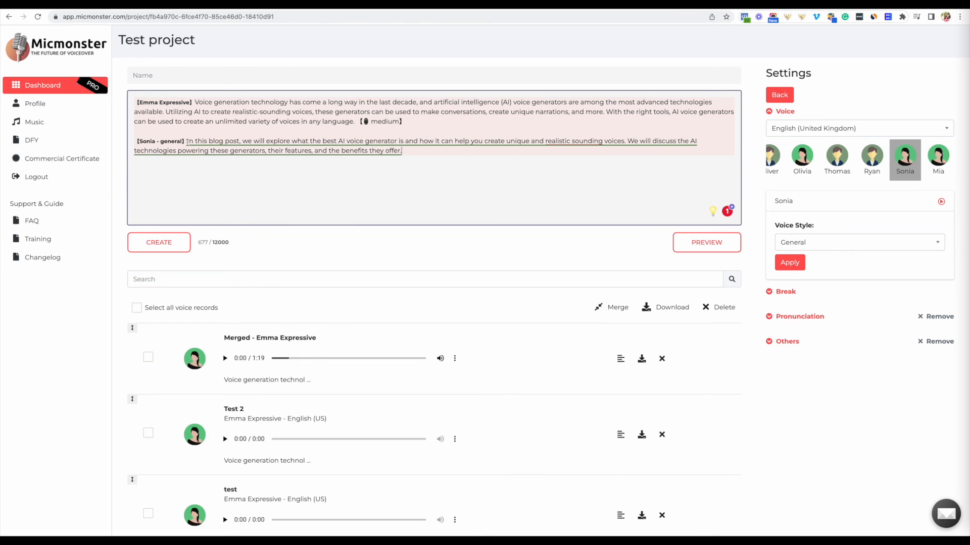
# Step: Apply Sonia's Cheerful voice style to the second paragraph and listen to the preview
pyautogui.click(834, 246)
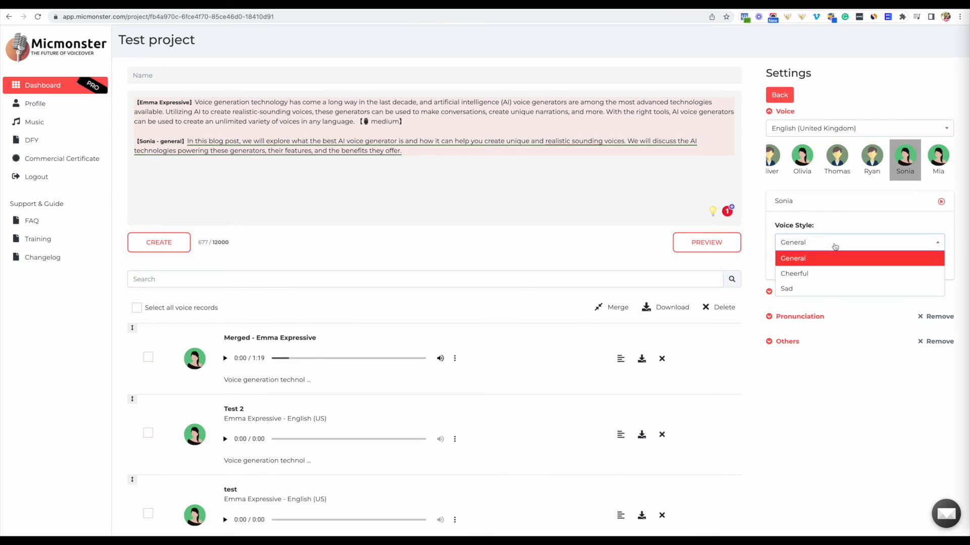
pyautogui.click(834, 274)
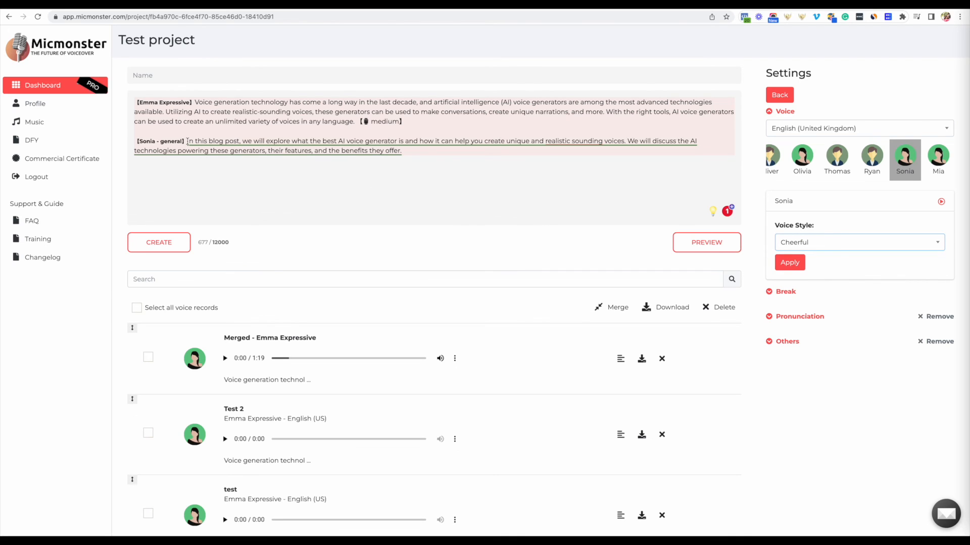
pyautogui.moveTo(187, 141); pyautogui.dragTo(431, 153)
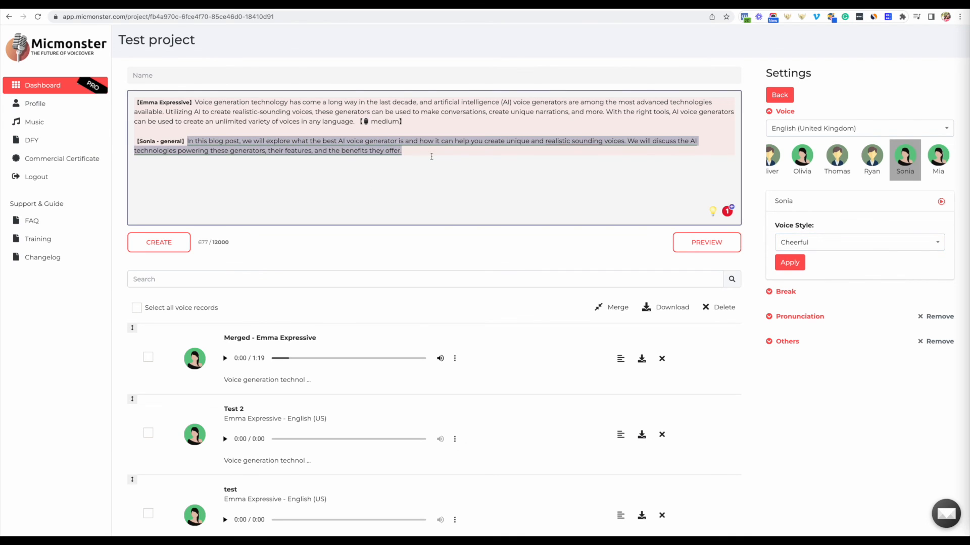
pyautogui.click(804, 266)
pyautogui.click(674, 243)
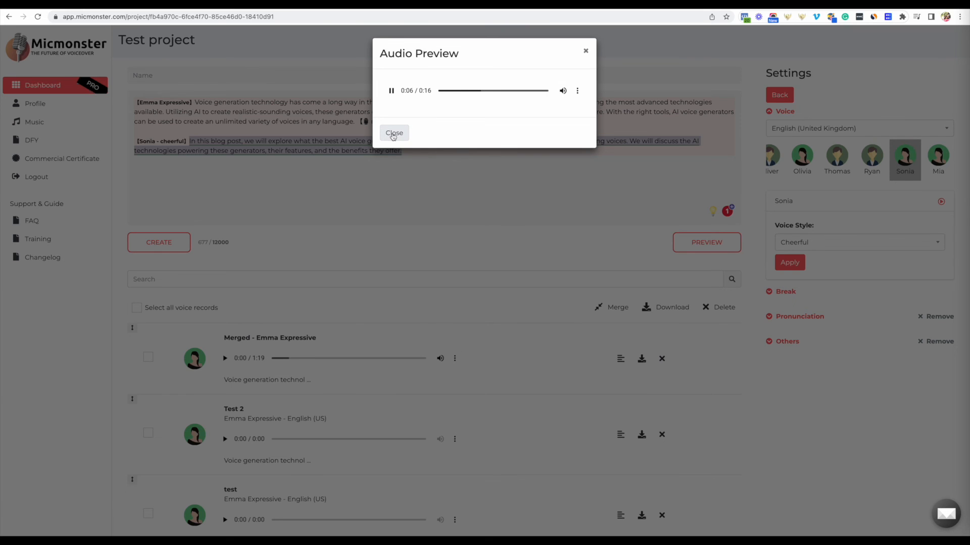
pyautogui.click(393, 134)
# Step: Apply Sonia's Sad voice style to the second paragraph and listen to the preview
pyautogui.click(839, 242)
pyautogui.click(844, 289)
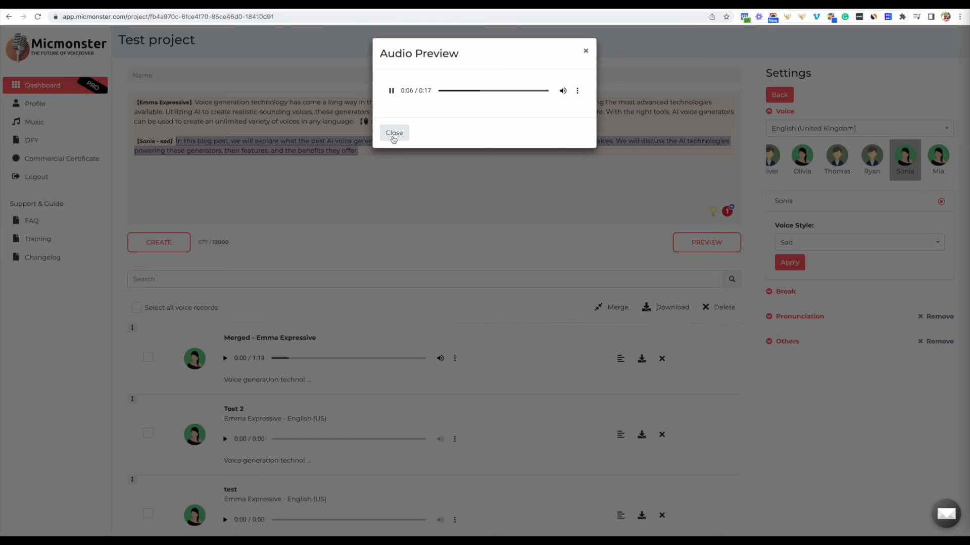
pyautogui.click(394, 134)
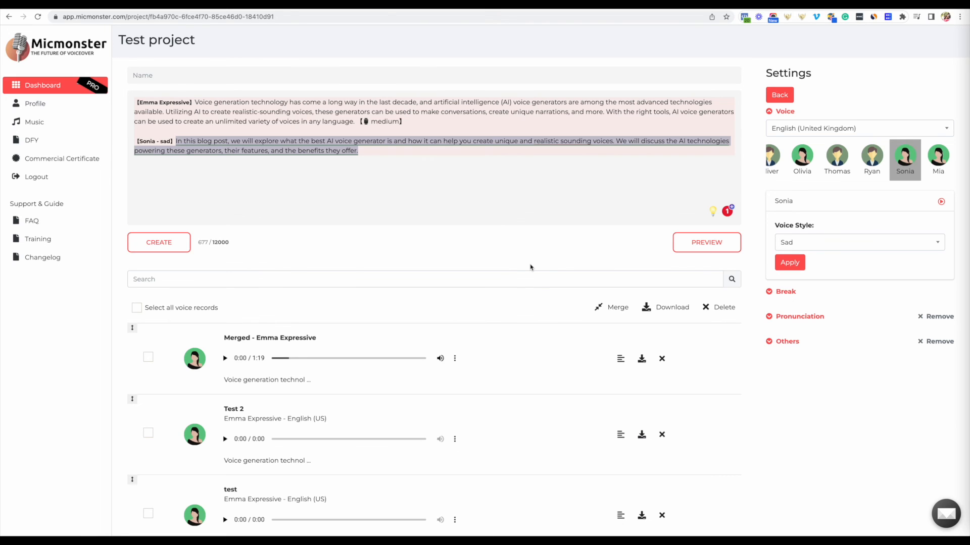
# Step: Select the "Merged - Emma Expressive" recording in the voice records and download its audio file
pyautogui.scroll(-2, 502, 307)
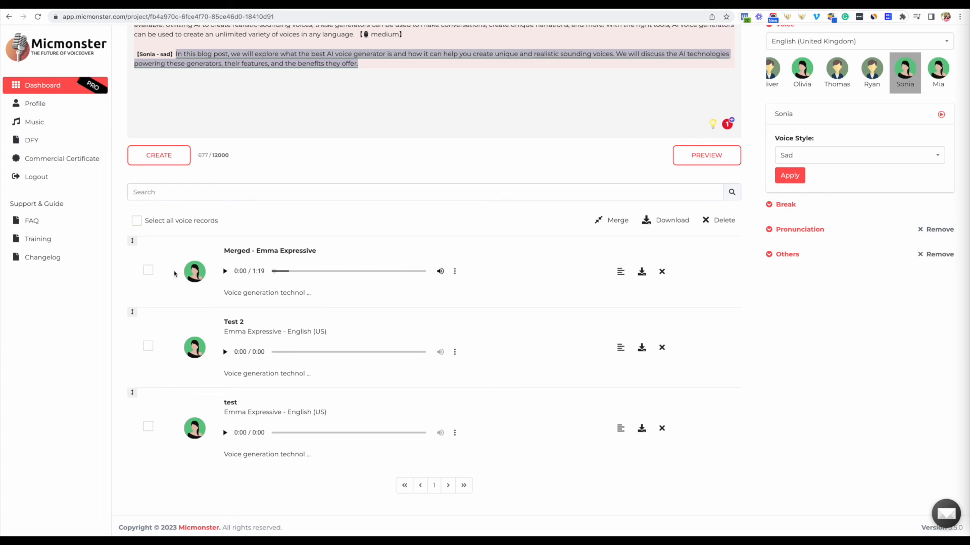
pyautogui.click(149, 271)
pyautogui.scroll(2, 149, 271)
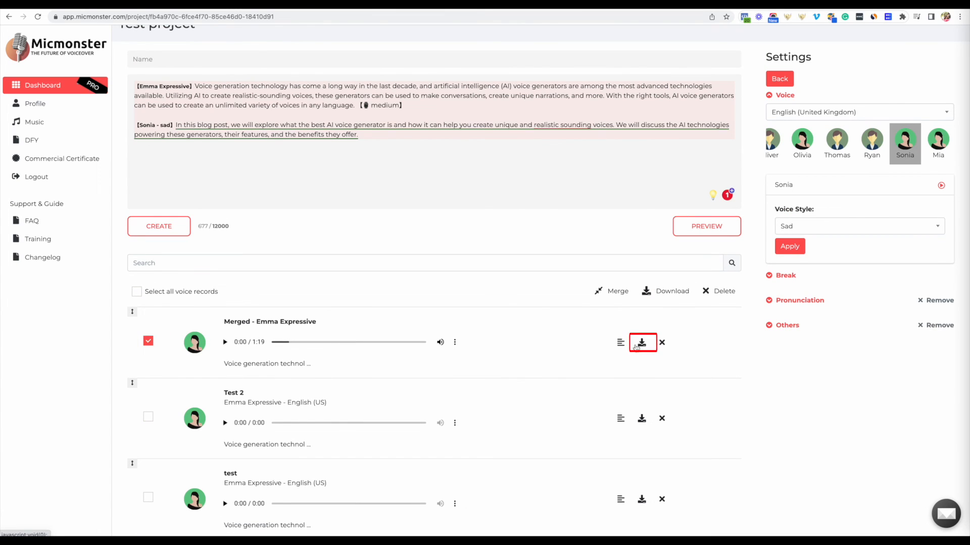
pyautogui.click(635, 346)
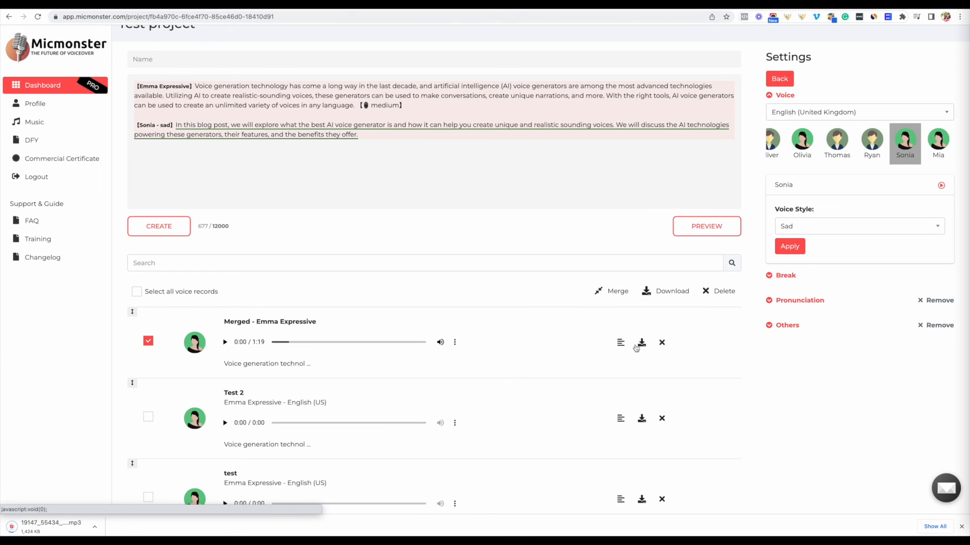
pyautogui.scroll(1, 620, 249)
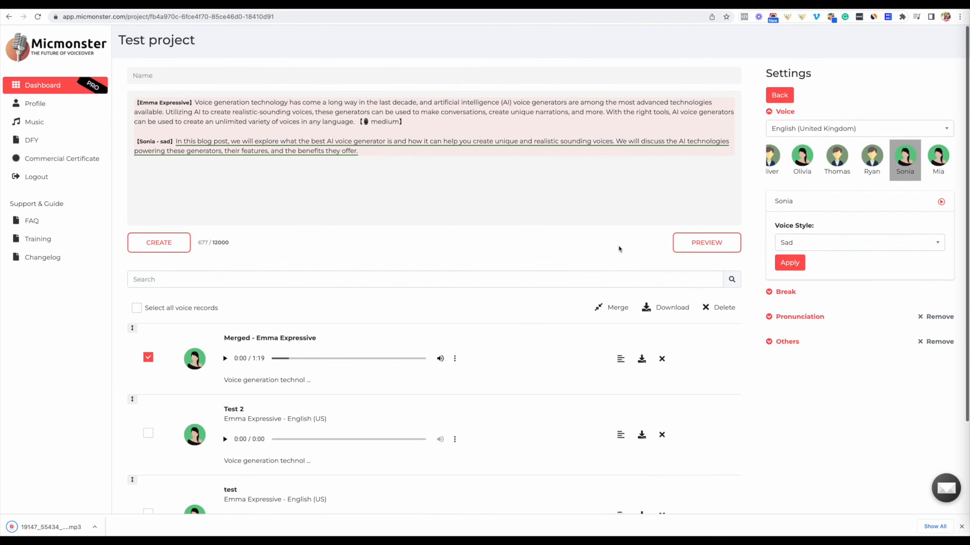
pyautogui.scroll(1, 619, 249)
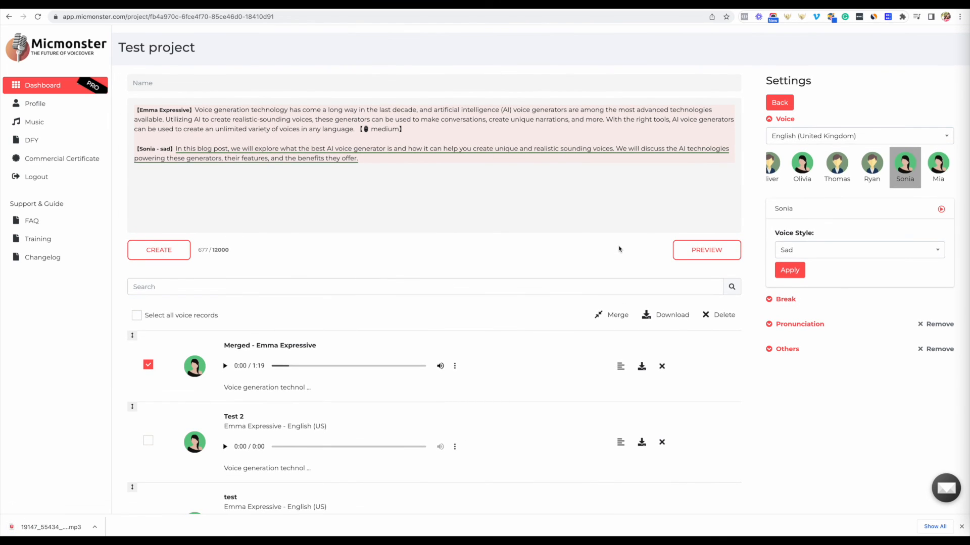